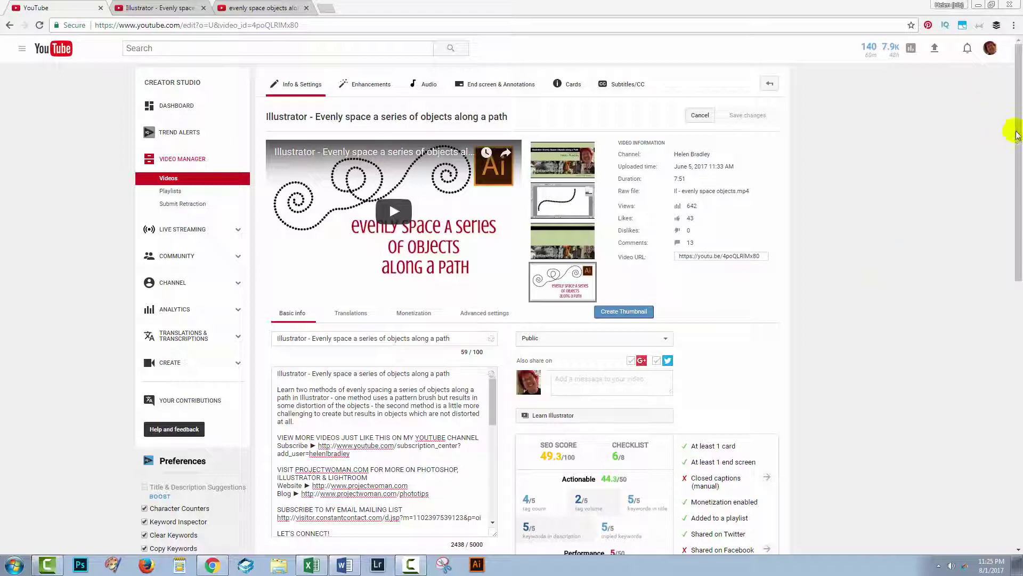
- Enlarge the description box and scroll to its closing list of similar Illustrator video links
{"action": "left_click_drag", "start_coordinate": [1015, 132], "coordinate": [1017, 219]}
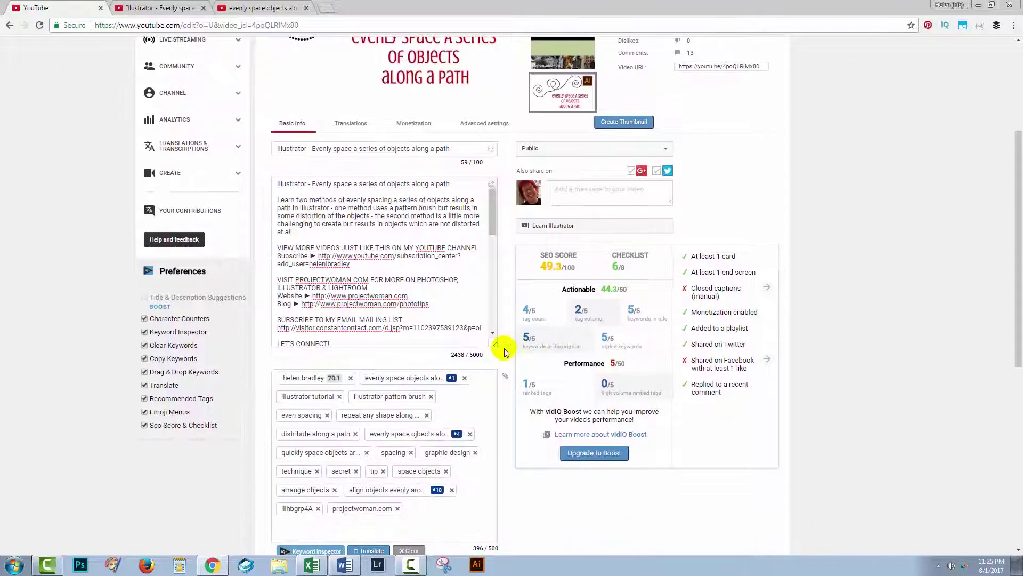
{"action": "left_click_drag", "start_coordinate": [493, 345], "coordinate": [493, 507]}
{"action": "mouse_move", "coordinate": [491, 320]}
{"action": "left_mouse_down"}
{"action": "mouse_move", "coordinate": [502, 414]}
{"action": "mouse_move", "coordinate": [487, 312]}
{"action": "left_mouse_up"}
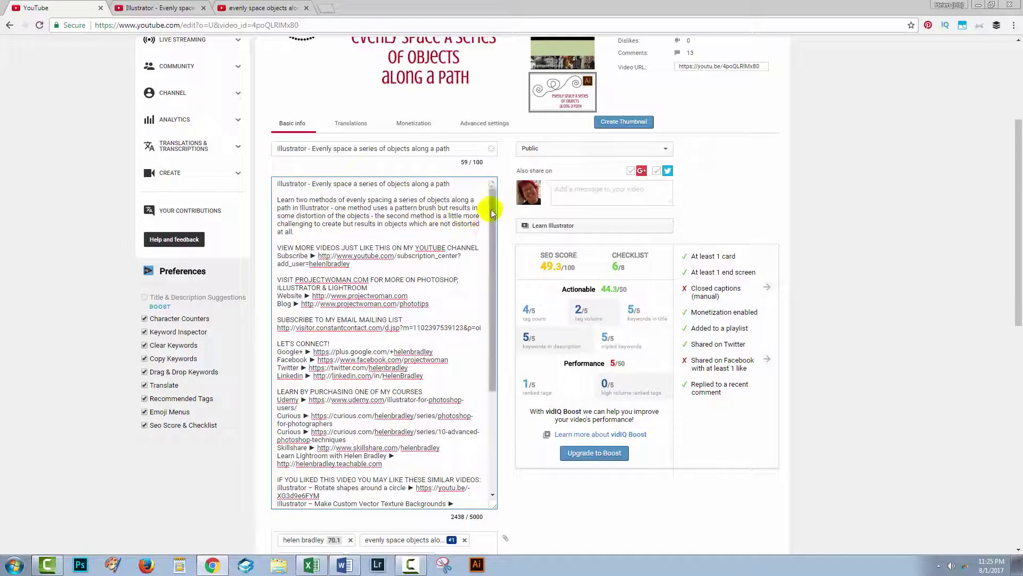
{"action": "left_click_drag", "start_coordinate": [494, 211], "coordinate": [494, 224]}
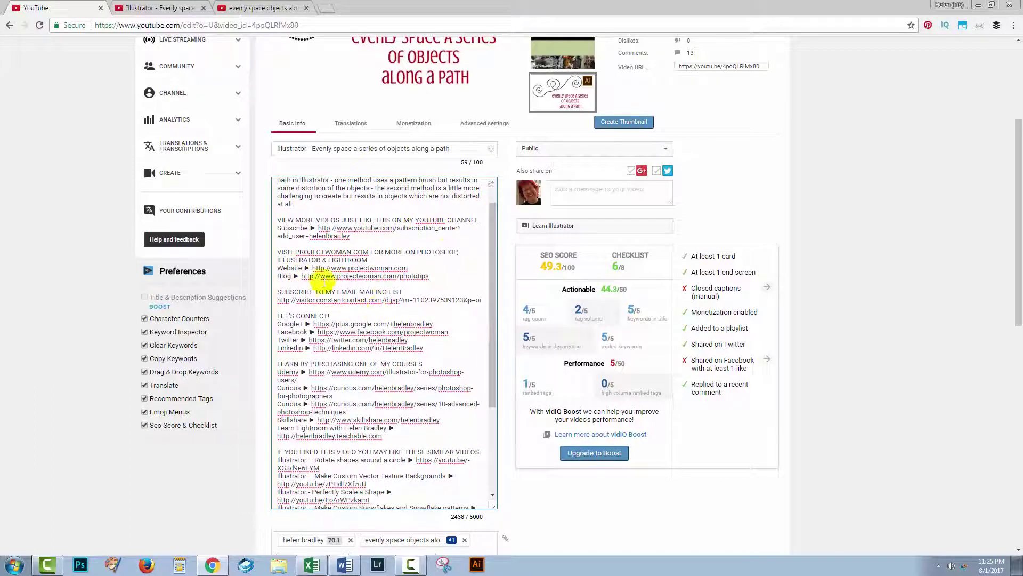
{"action": "left_click_drag", "start_coordinate": [490, 269], "coordinate": [487, 389]}
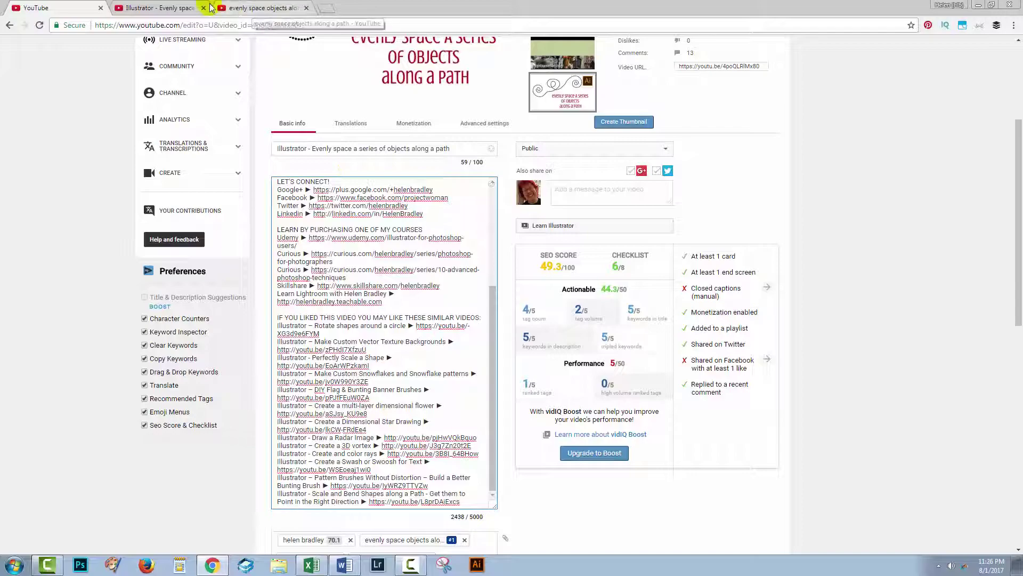
{"action": "left_click", "coordinate": [170, 7]}
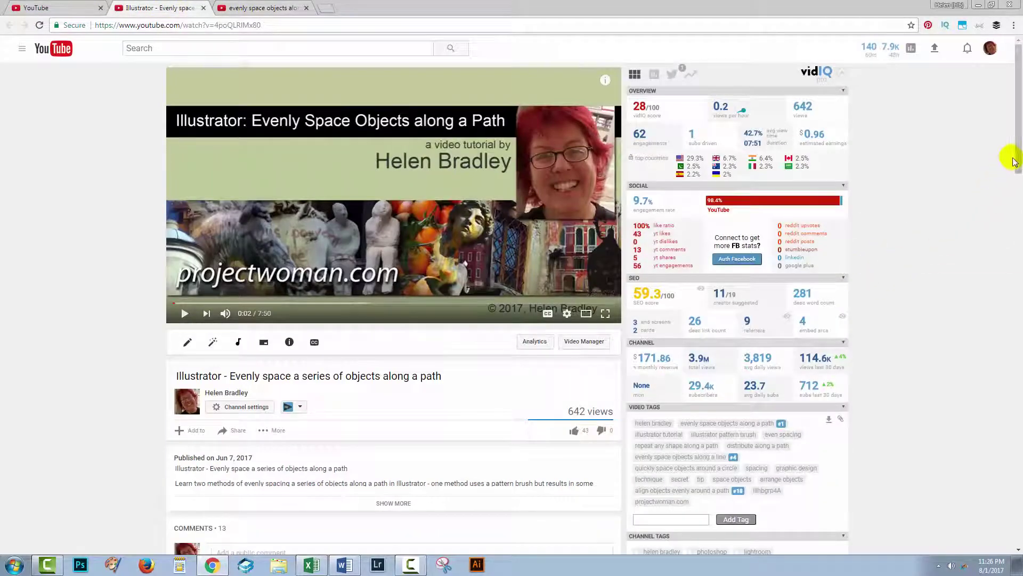
{"action": "left_click_drag", "start_coordinate": [1014, 162], "coordinate": [1006, 301]}
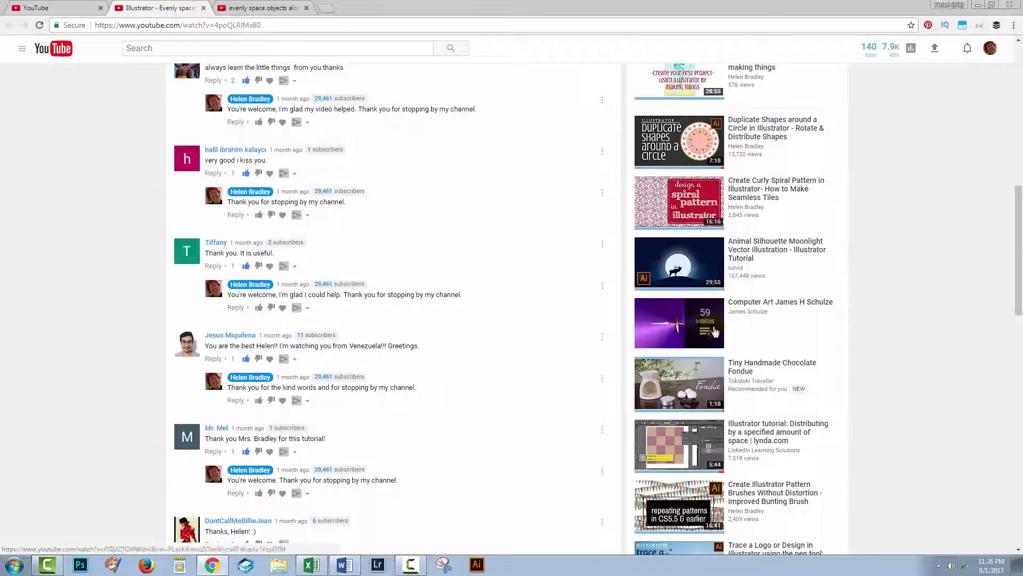
{"action": "left_click_drag", "start_coordinate": [1014, 213], "coordinate": [1007, 112]}
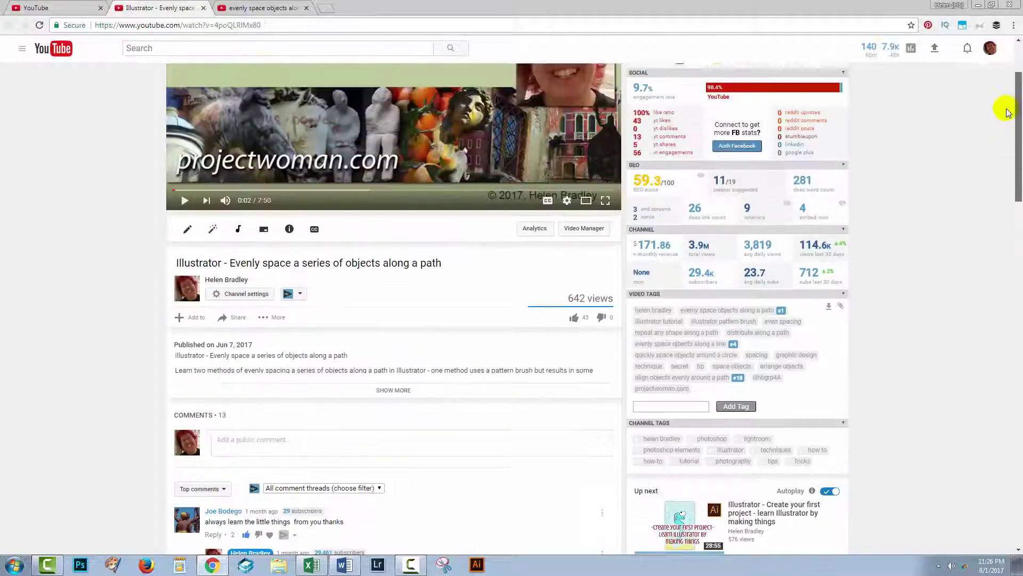
{"action": "left_click", "coordinate": [48, 7]}
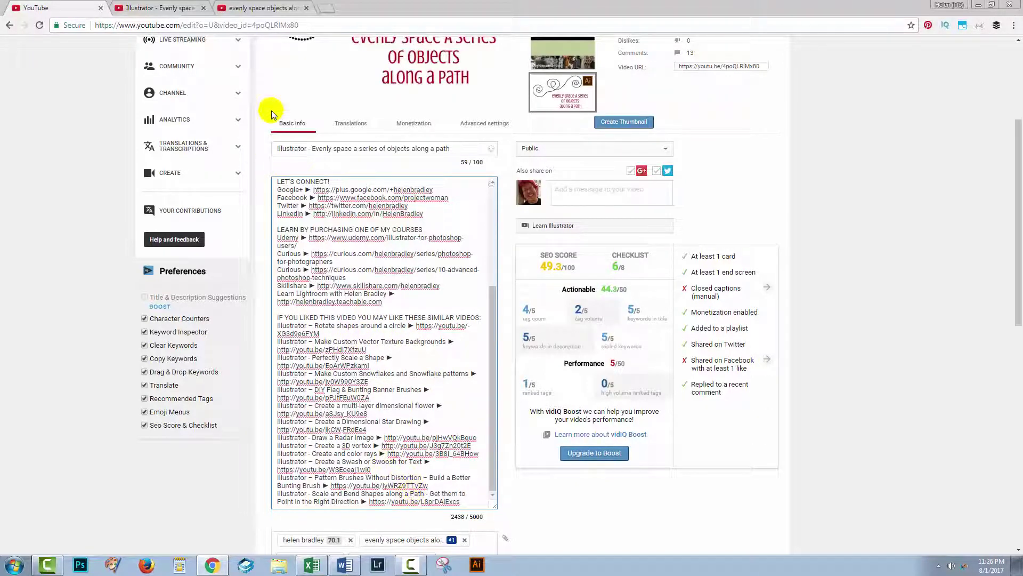
{"action": "left_click", "coordinate": [254, 10]}
{"action": "scroll", "coordinate": [267, 252], "scroll_direction": "down", "scroll_amount": 15}
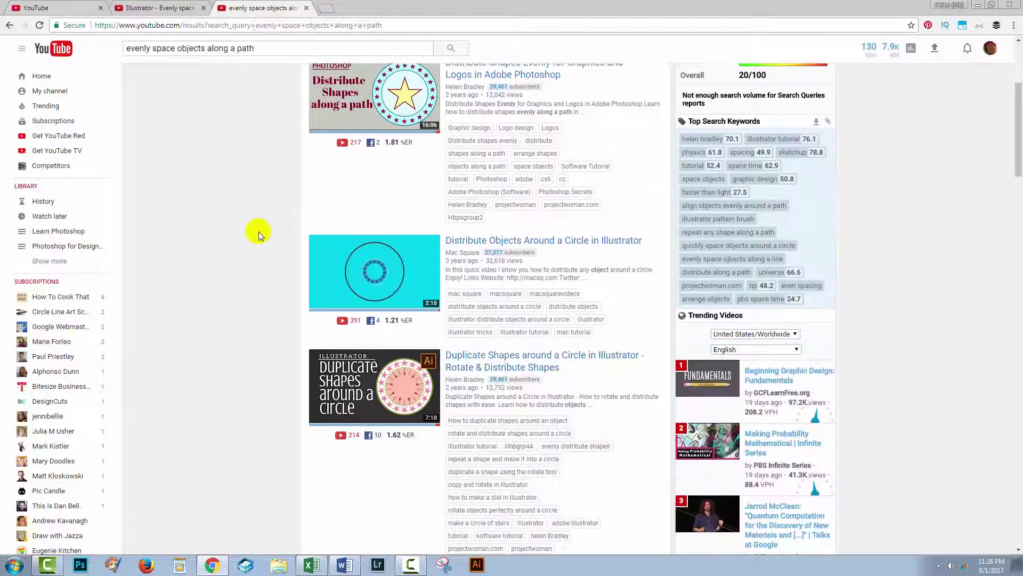
{"action": "scroll", "coordinate": [250, 288], "scroll_direction": "down", "scroll_amount": 10}
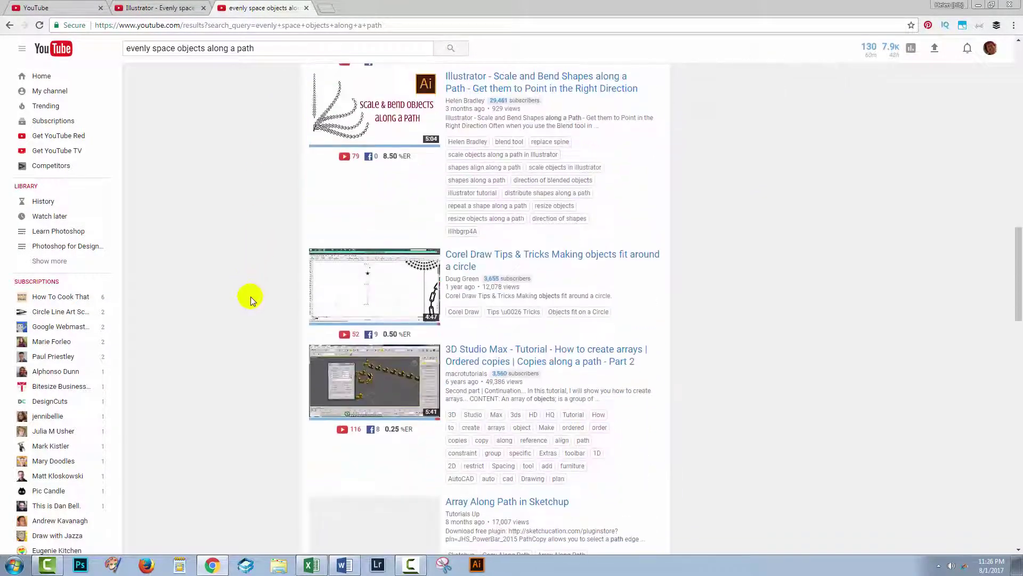
{"action": "scroll", "coordinate": [249, 303], "scroll_direction": "down", "scroll_amount": 10}
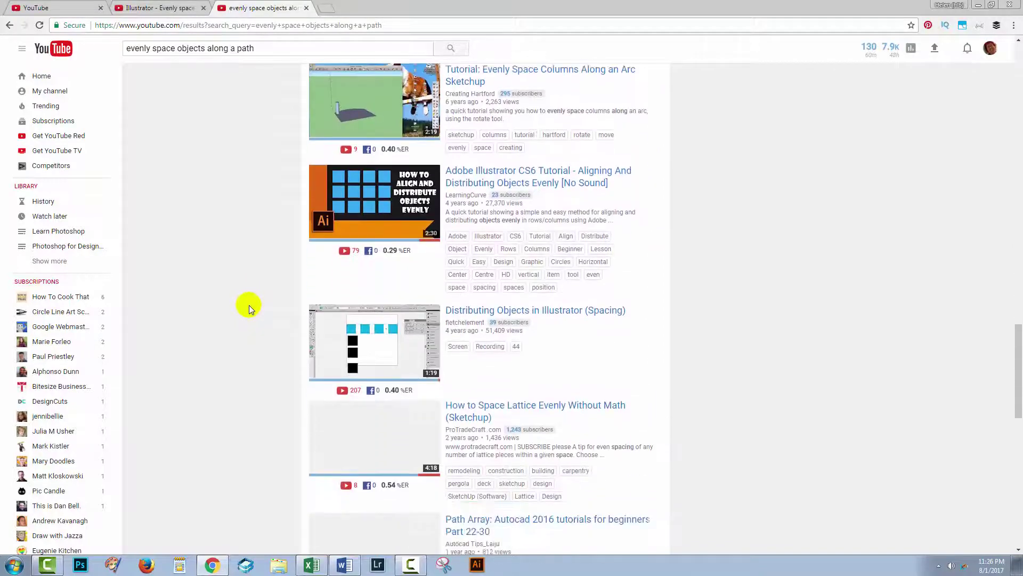
{"action": "scroll", "coordinate": [264, 321], "scroll_direction": "down", "scroll_amount": 5}
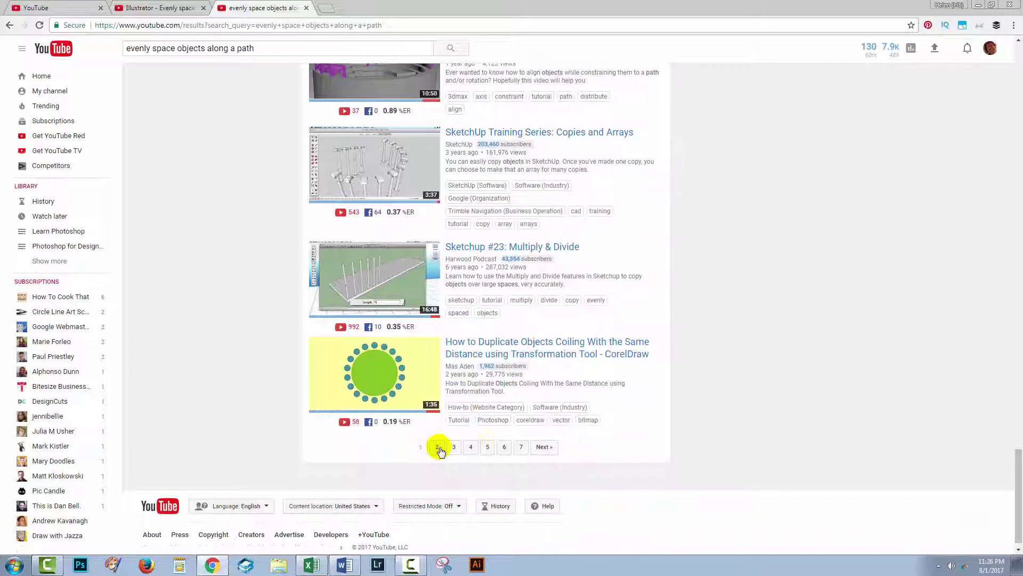
{"action": "left_click", "coordinate": [437, 446]}
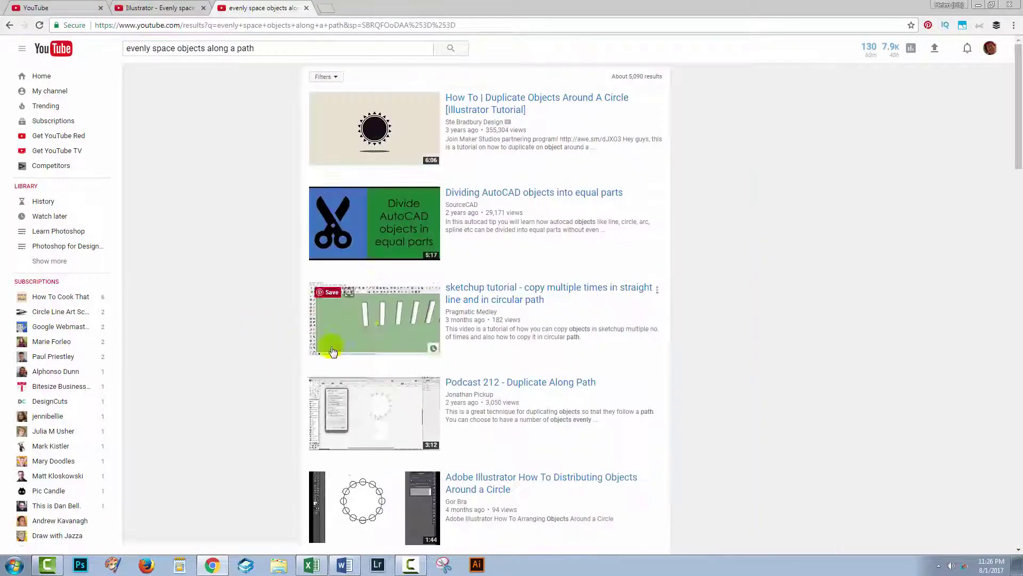
{"action": "scroll", "coordinate": [286, 292], "scroll_direction": "down", "scroll_amount": 6}
{"action": "scroll", "coordinate": [285, 301], "scroll_direction": "down", "scroll_amount": 3}
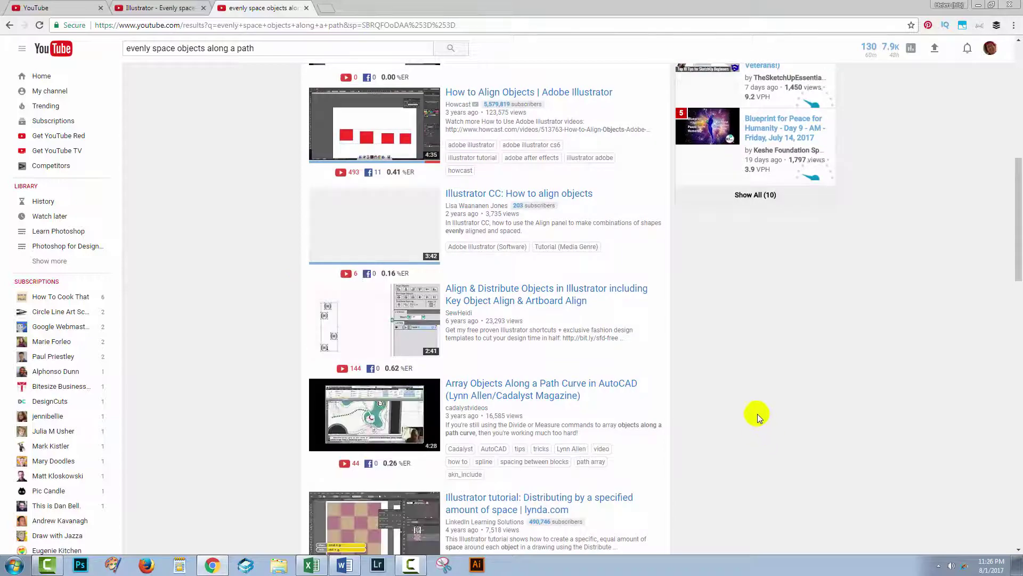
{"action": "scroll", "coordinate": [757, 414], "scroll_direction": "down", "scroll_amount": 7}
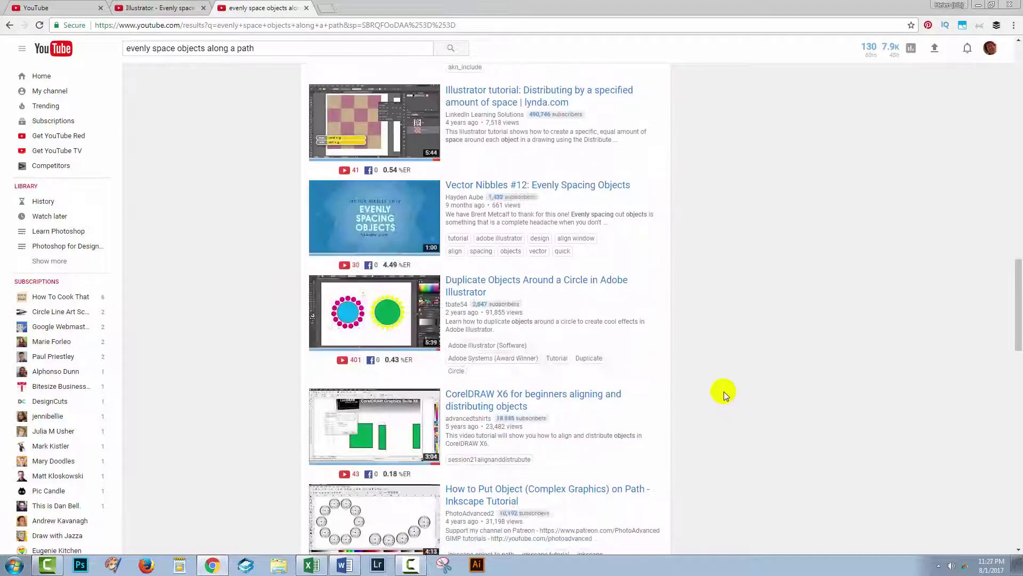
{"action": "scroll", "coordinate": [724, 392], "scroll_direction": "down", "scroll_amount": 8}
{"action": "scroll", "coordinate": [724, 391], "scroll_direction": "down", "scroll_amount": 4}
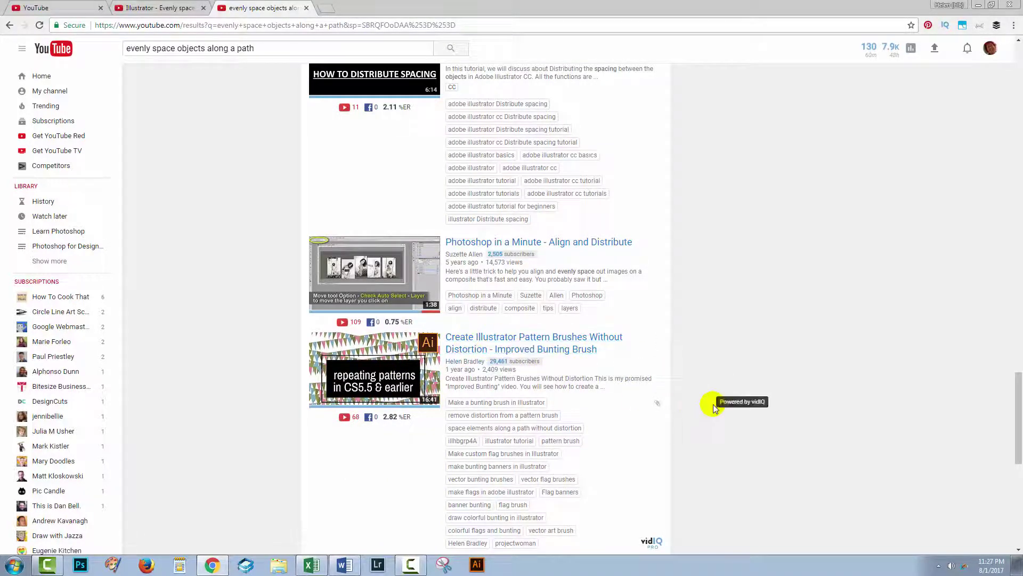
{"action": "scroll", "coordinate": [721, 404], "scroll_direction": "down", "scroll_amount": 3}
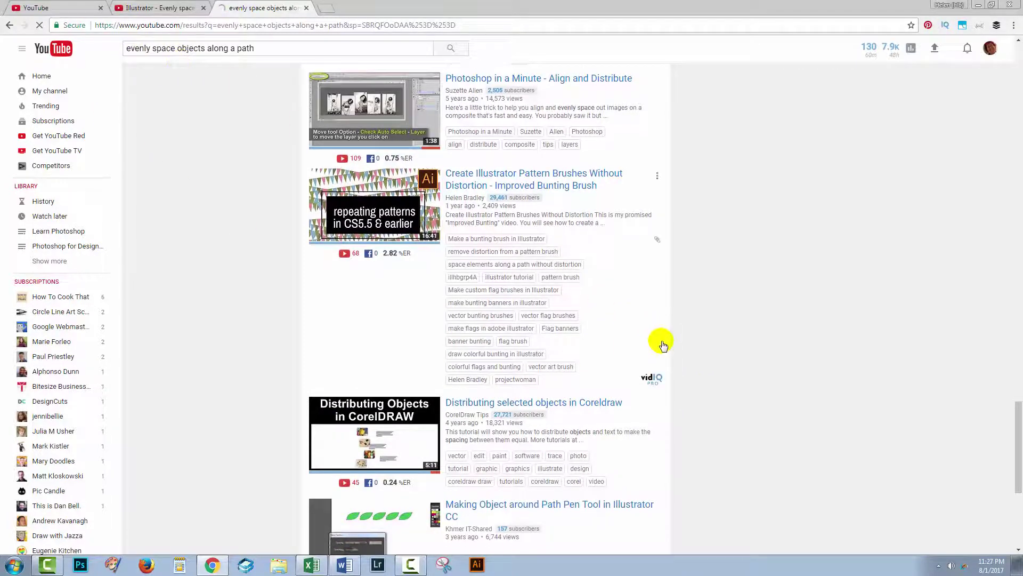
{"action": "scroll", "coordinate": [681, 359], "scroll_direction": "down", "scroll_amount": 6}
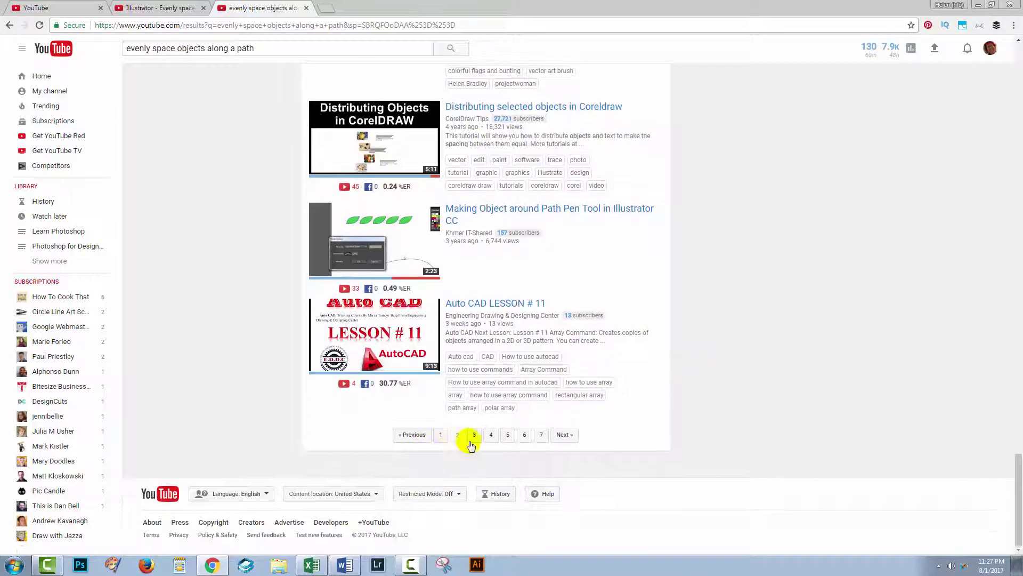
{"action": "left_click", "coordinate": [67, 9]}
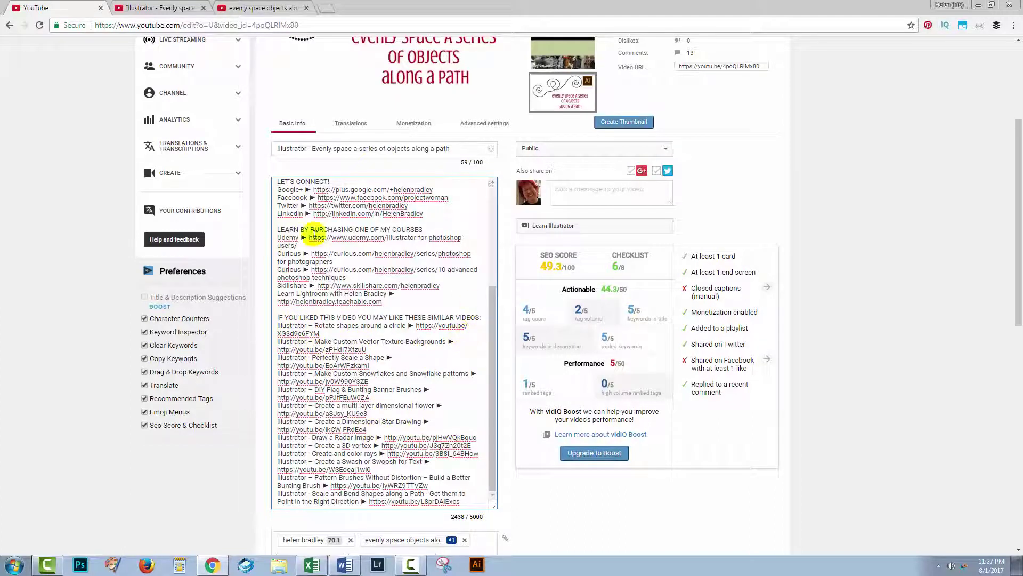
{"action": "left_click", "coordinate": [345, 569]}
{"action": "left_click_drag", "start_coordinate": [806, 242], "coordinate": [797, 356]}
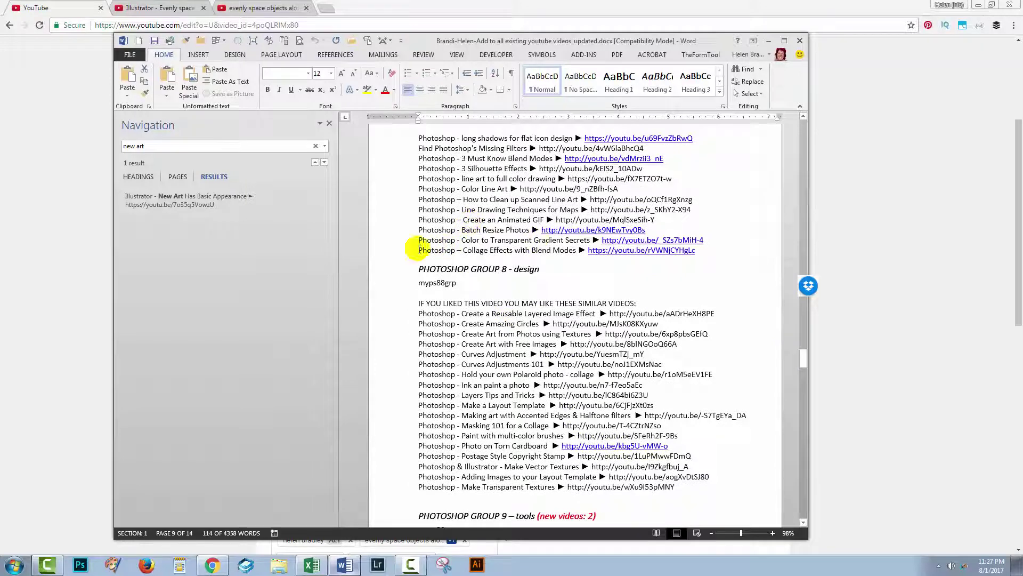
{"action": "left_click_drag", "start_coordinate": [802, 357], "coordinate": [803, 363]}
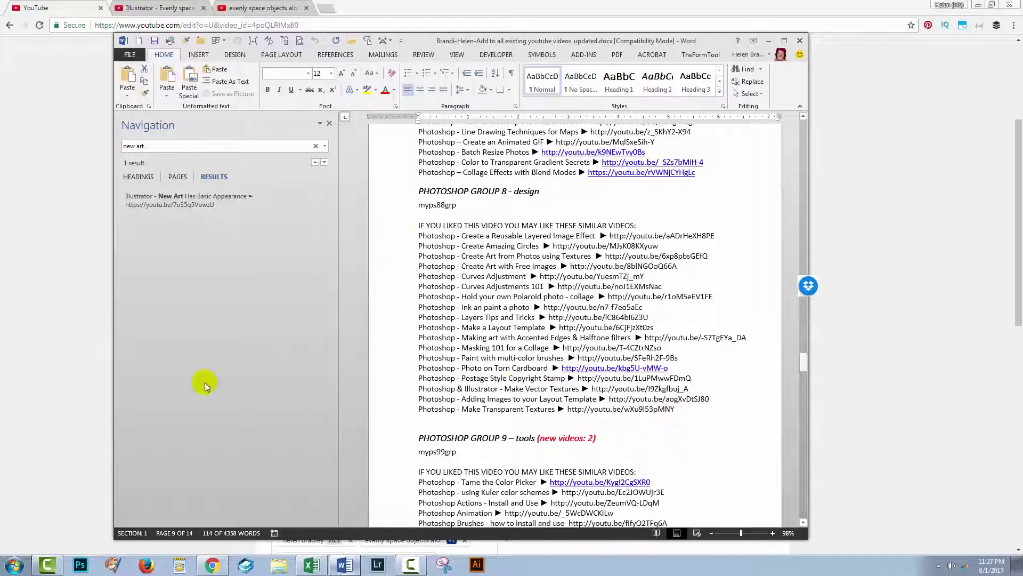
- Return to the edit page and place the cursor on the empty line after the existing tags
{"action": "left_click", "coordinate": [66, 365]}
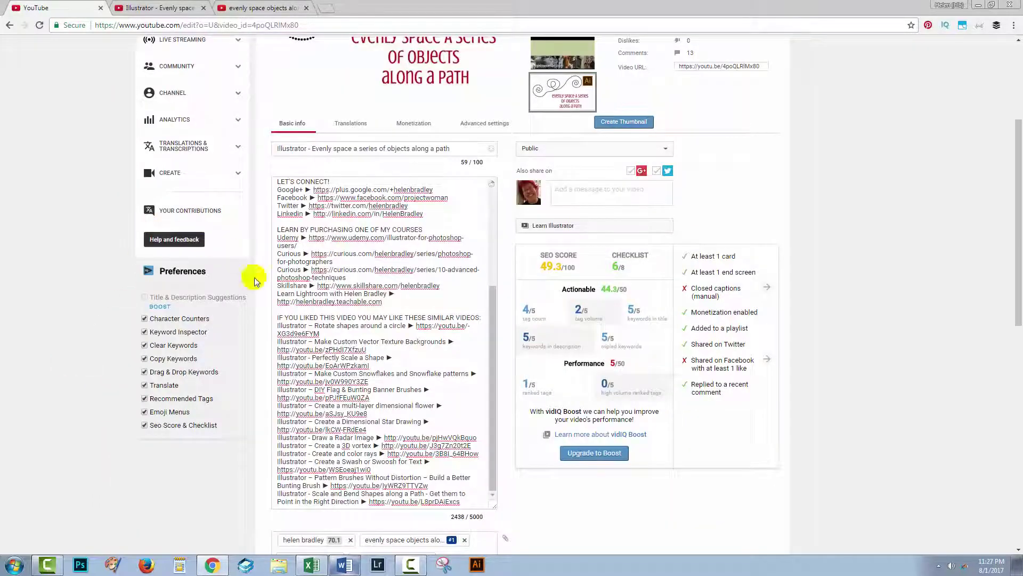
{"action": "scroll", "coordinate": [954, 286], "scroll_direction": "down", "scroll_amount": 5}
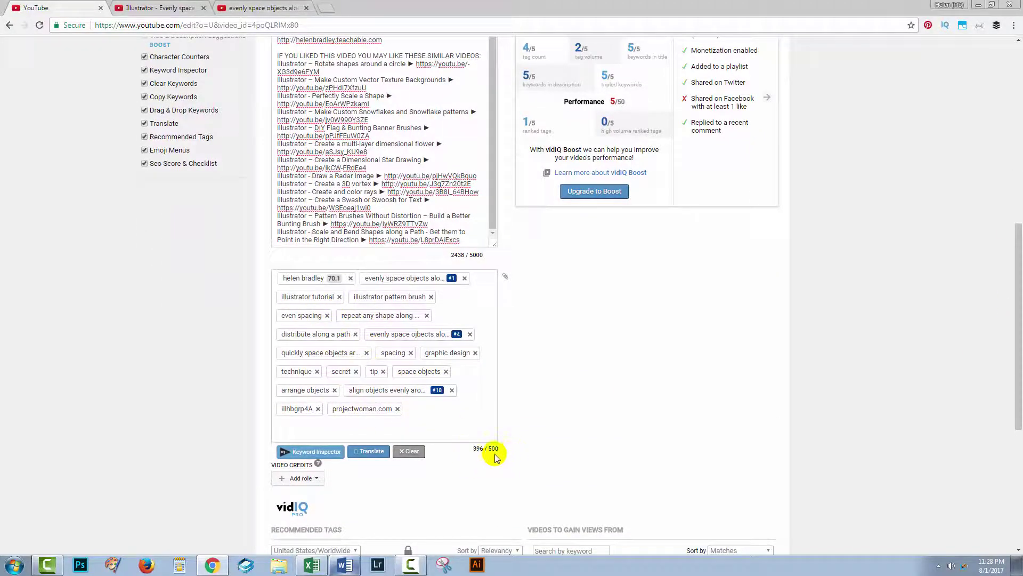
{"action": "left_click", "coordinate": [446, 430]}
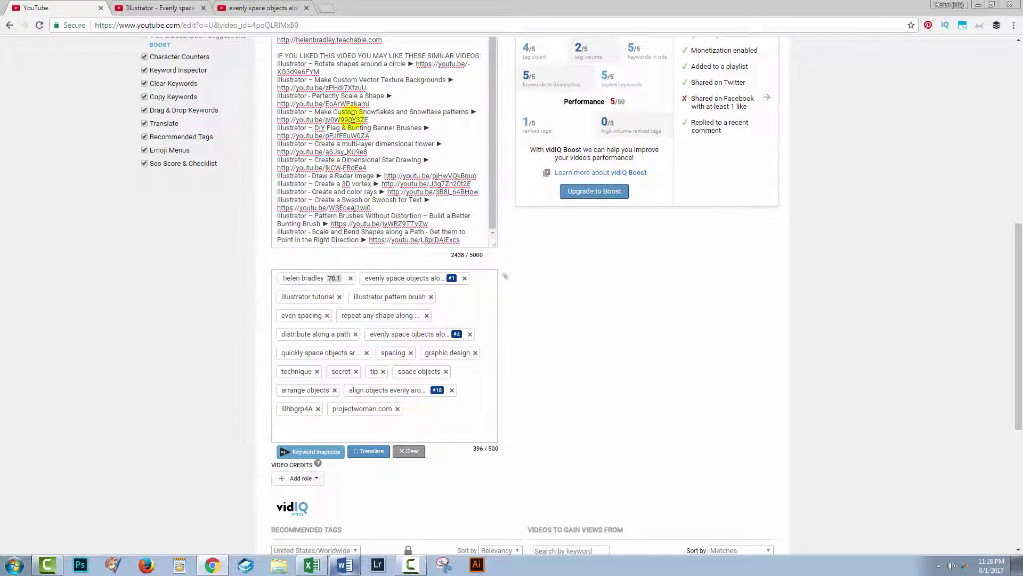
- Look over the related videos on the public watch page, then return to the edit page's tags
{"action": "left_click", "coordinate": [171, 7]}
{"action": "scroll", "coordinate": [1018, 107], "scroll_direction": "down", "scroll_amount": 10}
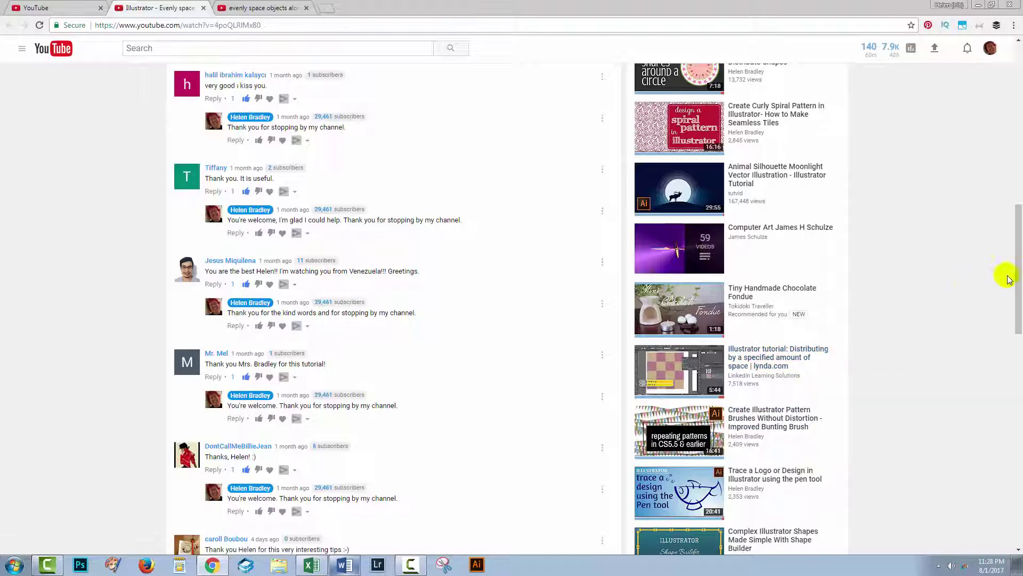
{"action": "left_click_drag", "start_coordinate": [1012, 274], "coordinate": [1012, 423]}
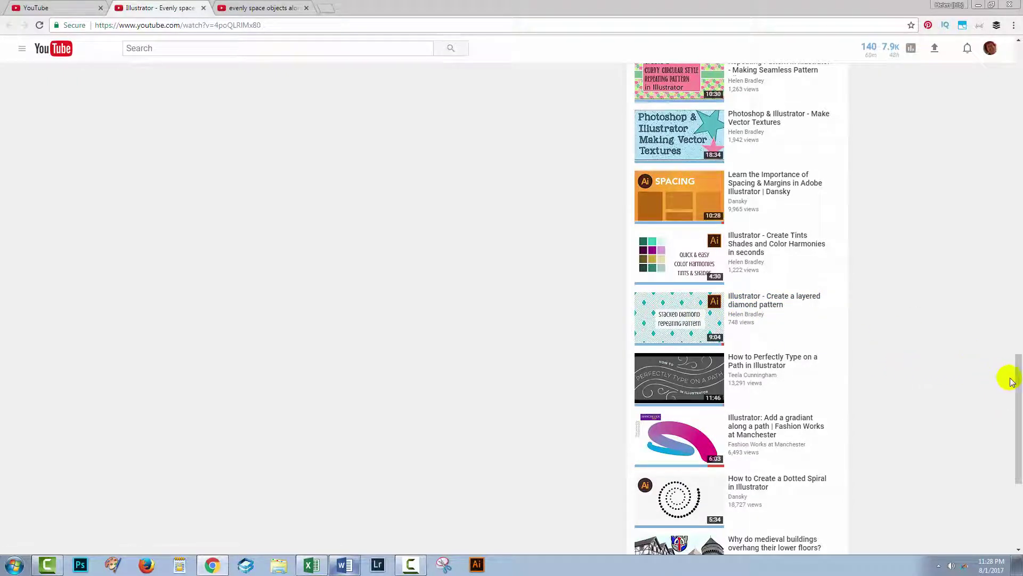
{"action": "left_click_drag", "start_coordinate": [1014, 373], "coordinate": [1016, 64]}
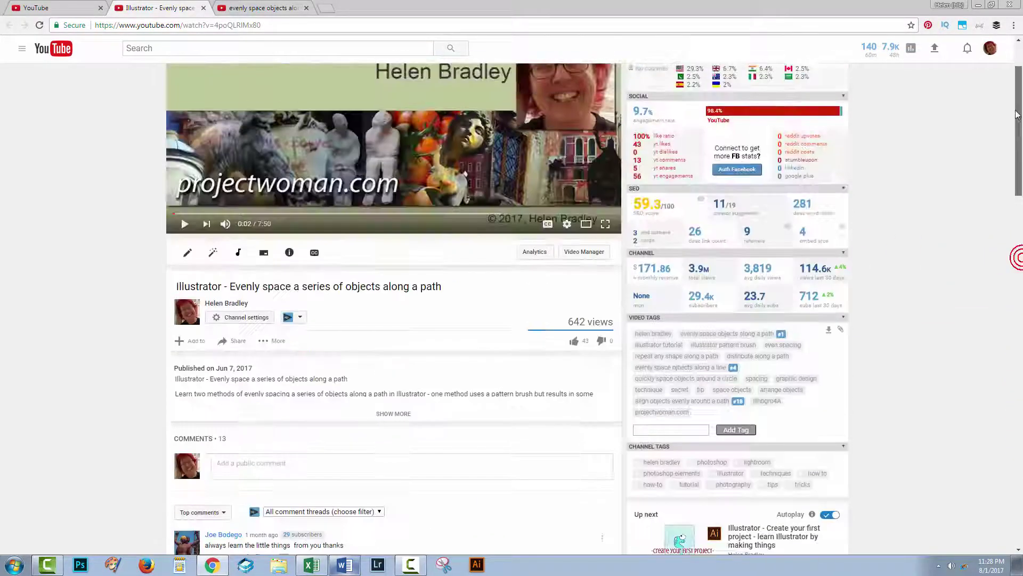
{"action": "left_click", "coordinate": [39, 6]}
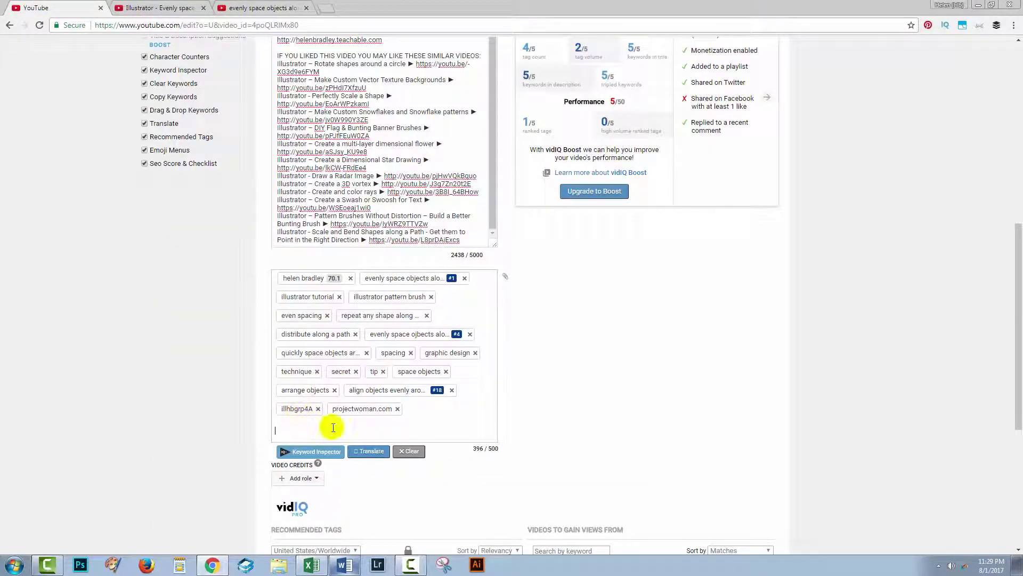
- Check the Word document of video links, then bring the YouTube edit page back to the front
{"action": "left_click", "coordinate": [345, 565]}
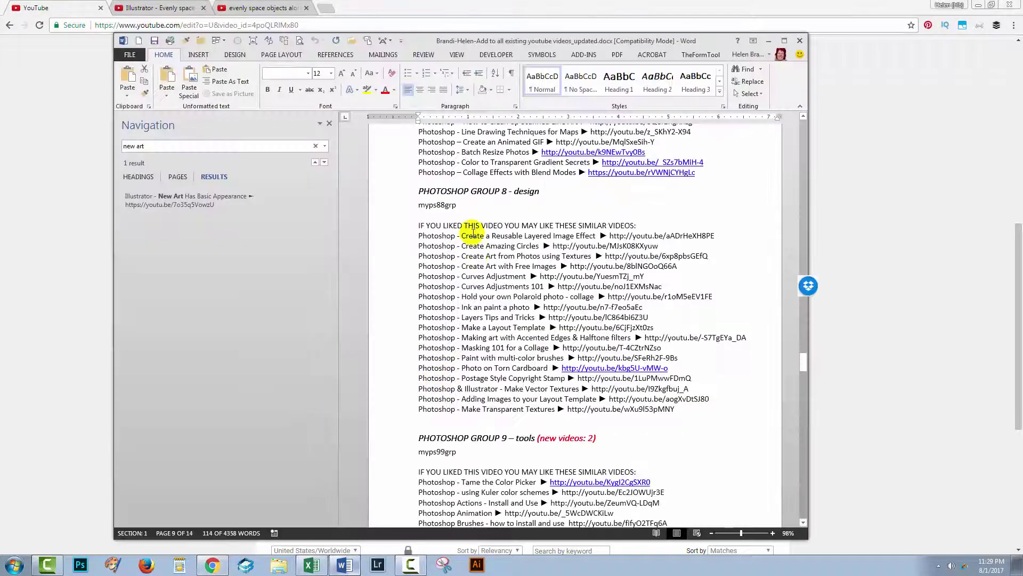
{"action": "scroll", "coordinate": [541, 329], "scroll_direction": "up", "scroll_amount": 15}
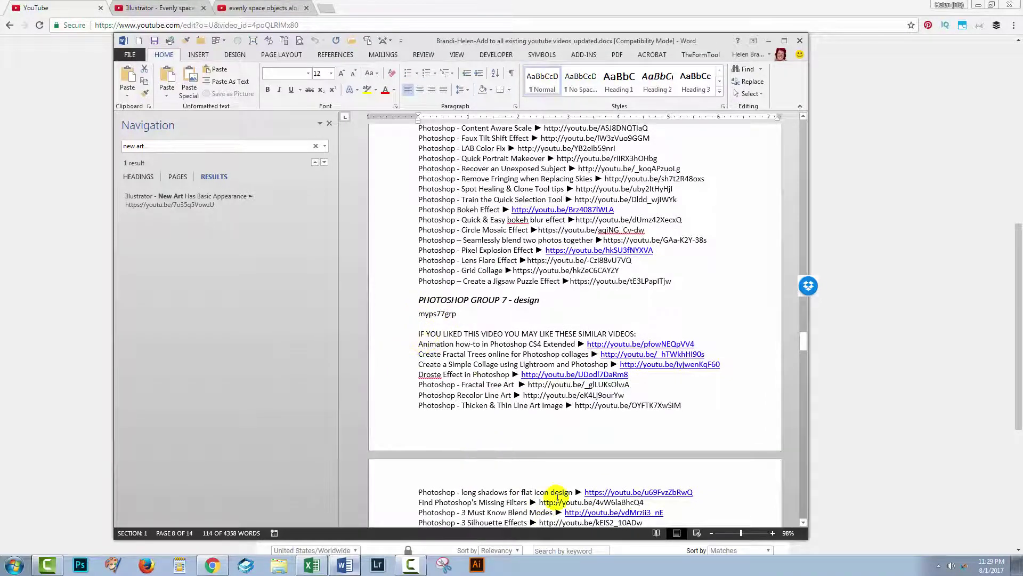
{"action": "left_click", "coordinate": [68, 398]}
{"action": "scroll", "coordinate": [595, 337], "scroll_direction": "up", "scroll_amount": 6}
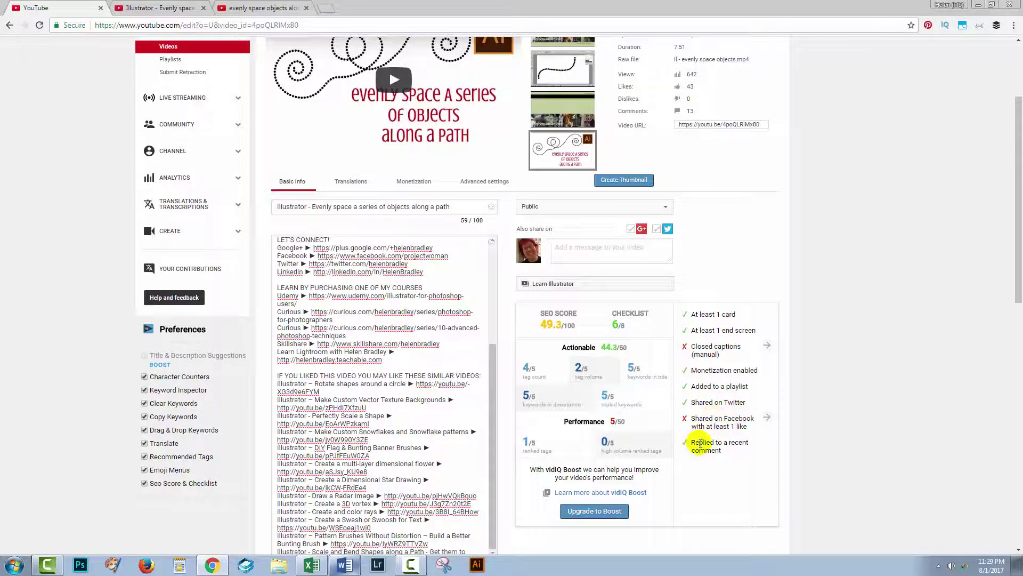
{"action": "scroll", "coordinate": [701, 443], "scroll_direction": "up", "scroll_amount": 2}
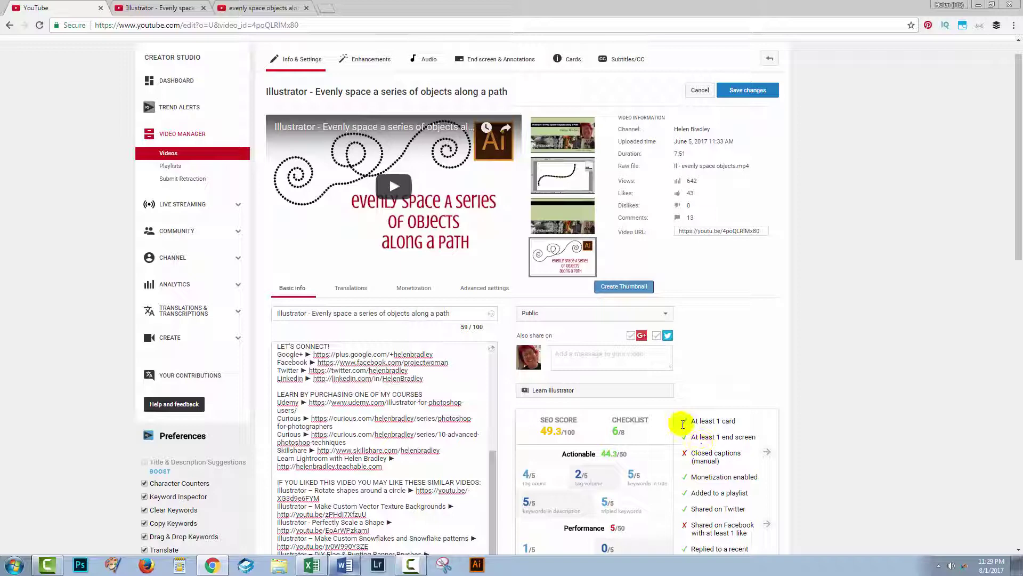
- Rerun the 'evenly space objects along a path' search to refresh the results and vidIQ scores
{"action": "left_click", "coordinate": [249, 10]}
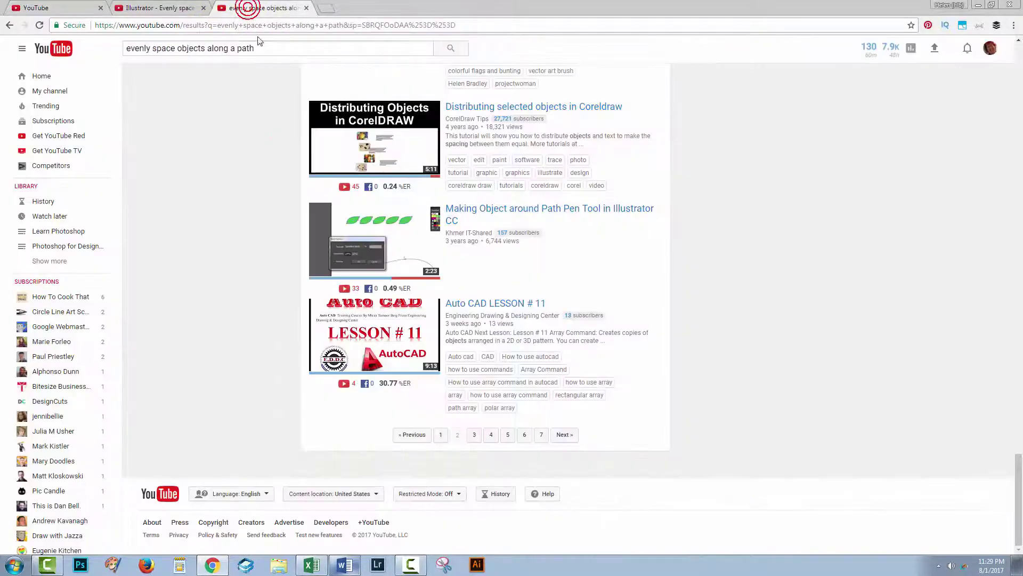
{"action": "left_click_drag", "start_coordinate": [1015, 468], "coordinate": [1010, 59]}
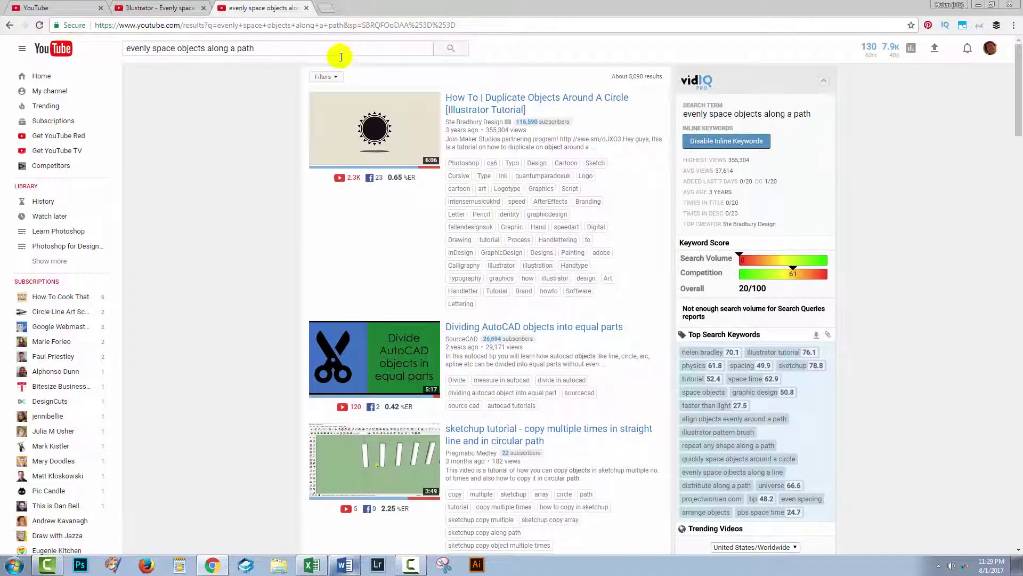
{"action": "left_click", "coordinate": [449, 48]}
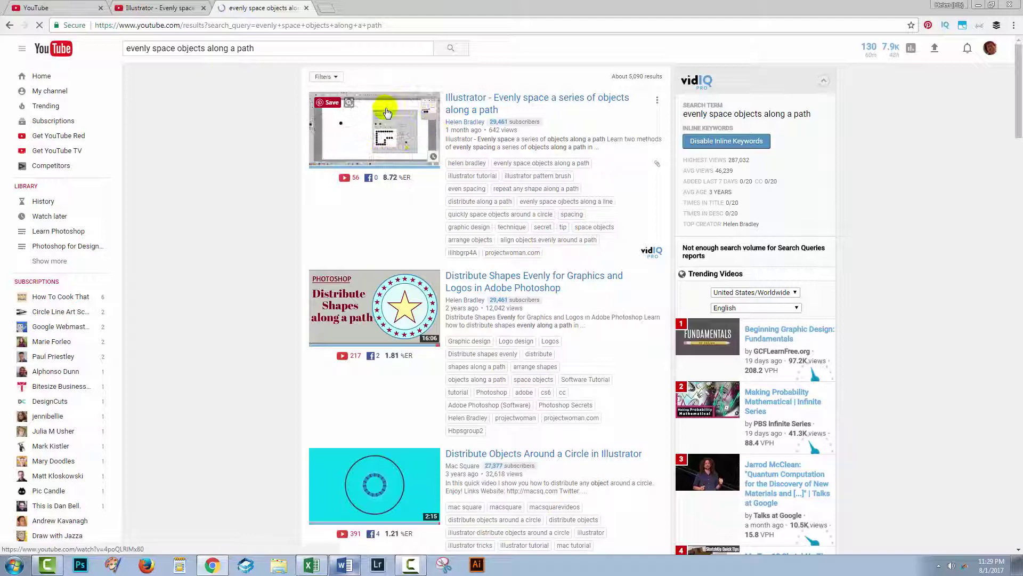
{"action": "left_click", "coordinate": [514, 253]}
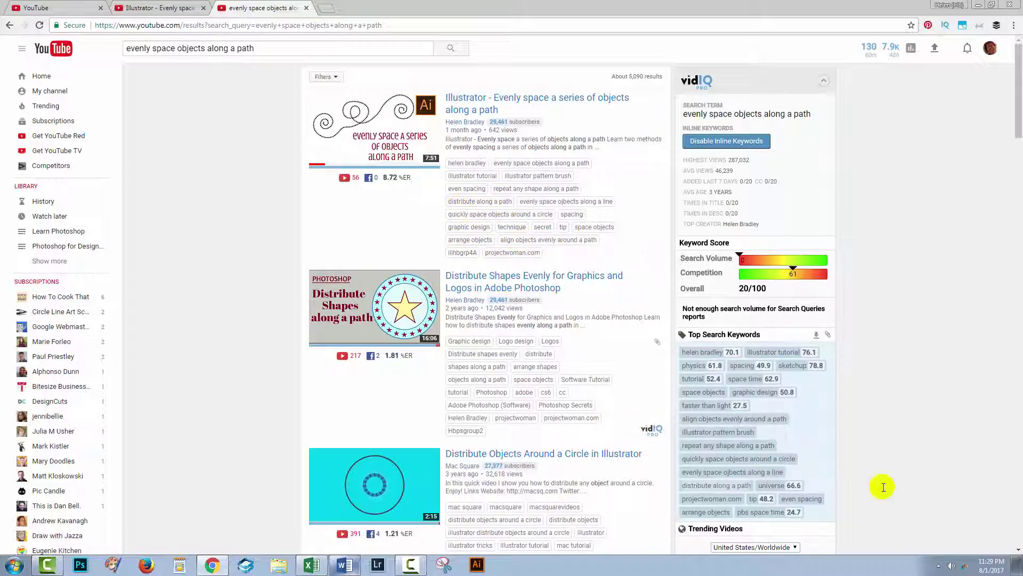
{"action": "scroll", "coordinate": [612, 432], "scroll_direction": "down", "scroll_amount": 2}
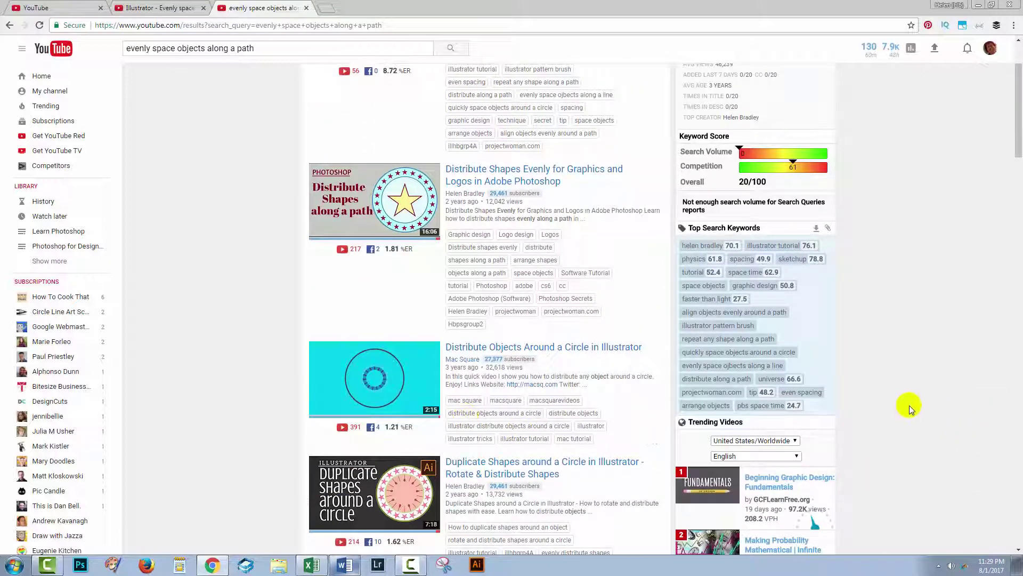
{"action": "scroll", "coordinate": [909, 406], "scroll_direction": "down", "scroll_amount": 2}
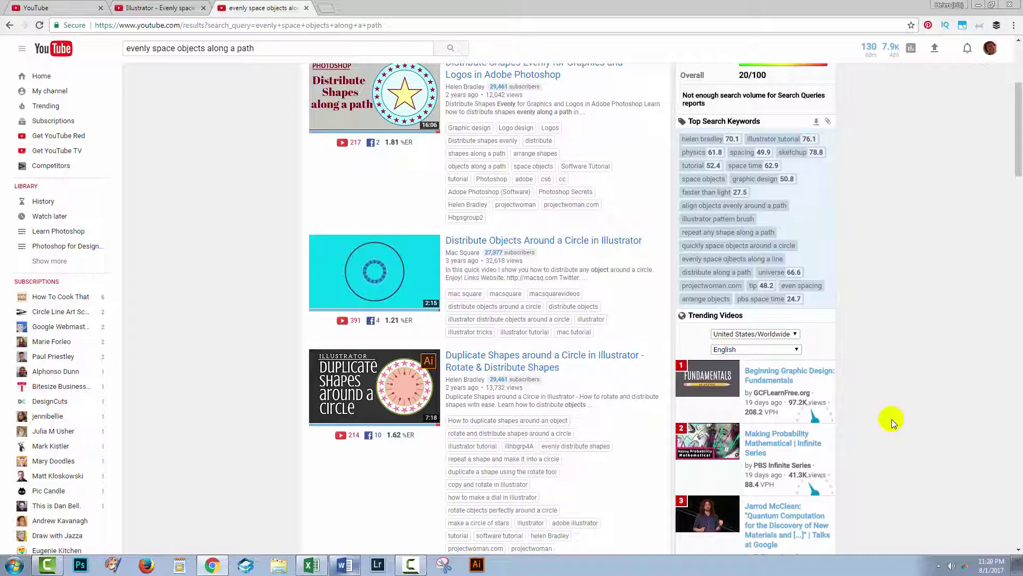
{"action": "scroll", "coordinate": [891, 419], "scroll_direction": "up", "scroll_amount": 4}
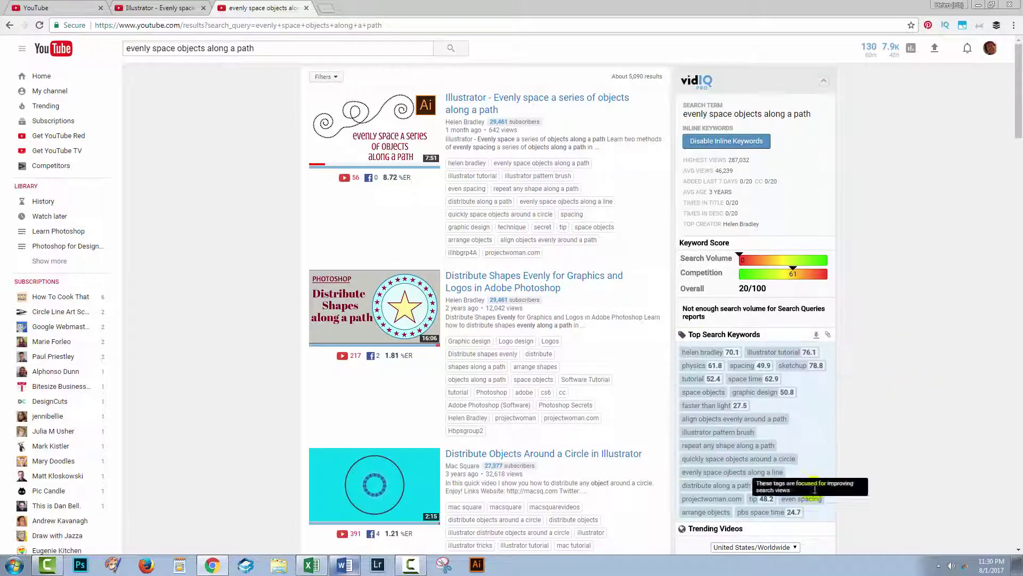
{"action": "scroll", "coordinate": [853, 432], "scroll_direction": "down", "scroll_amount": 2}
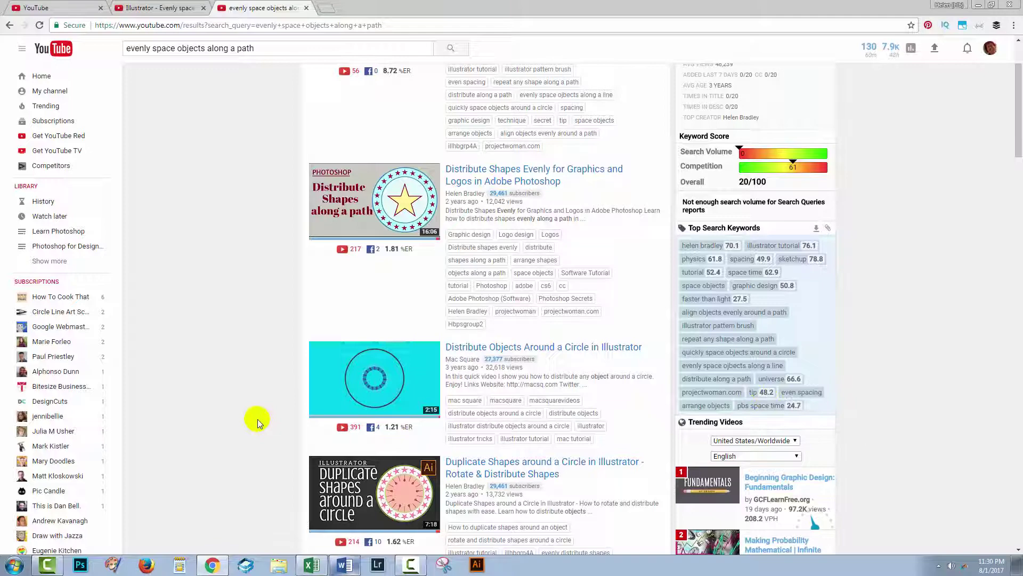
{"action": "scroll", "coordinate": [257, 419], "scroll_direction": "down", "scroll_amount": 7}
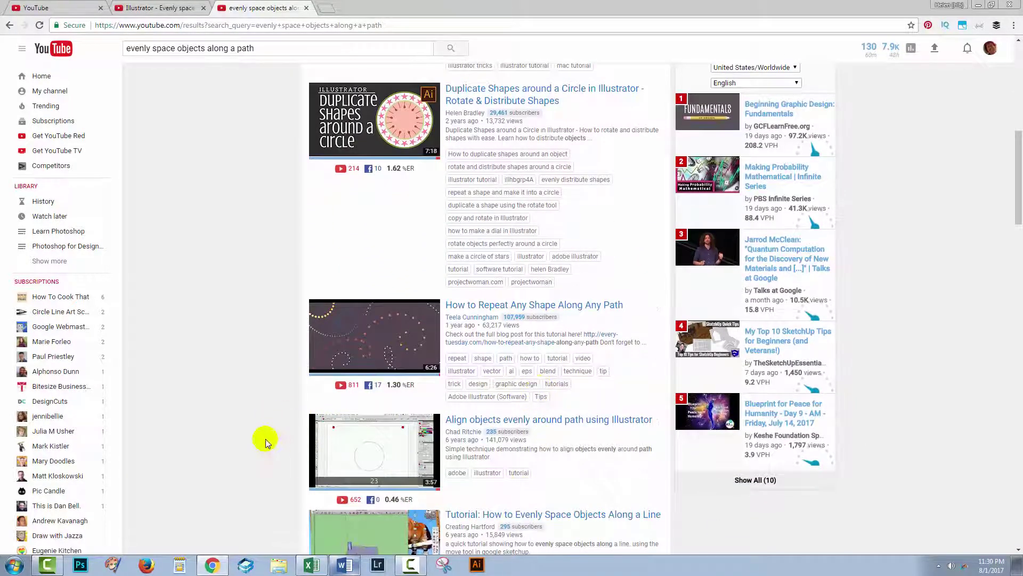
{"action": "scroll", "coordinate": [265, 439], "scroll_direction": "down", "scroll_amount": 3}
{"action": "scroll", "coordinate": [265, 439], "scroll_direction": "down", "scroll_amount": 2}
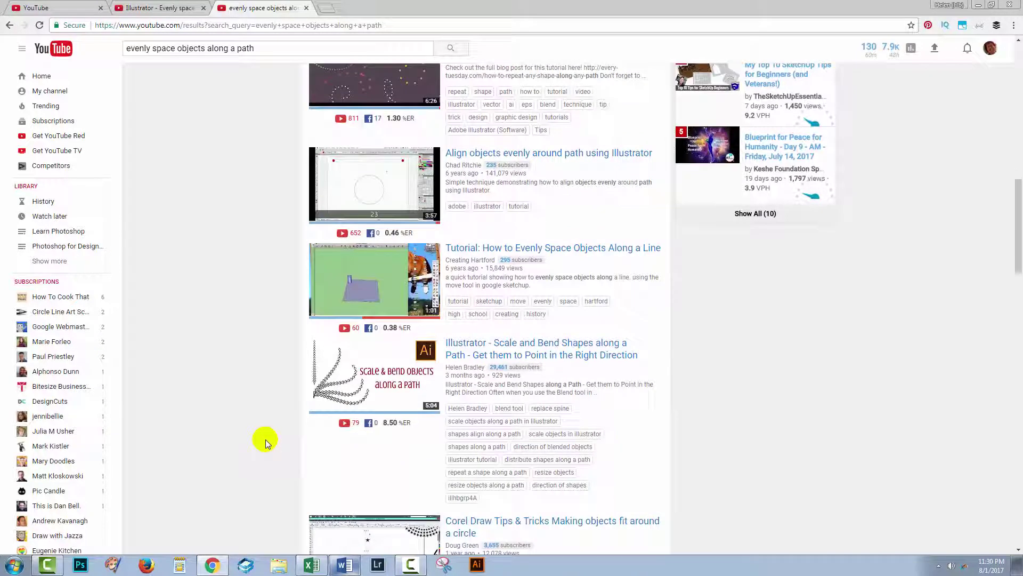
{"action": "scroll", "coordinate": [269, 434], "scroll_direction": "down", "scroll_amount": 2}
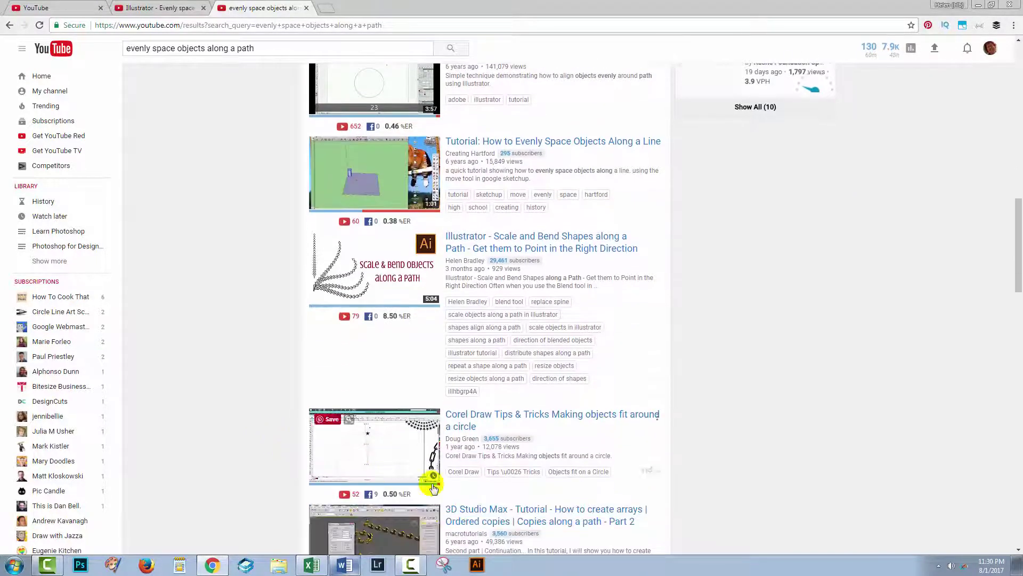
{"action": "scroll", "coordinate": [629, 485], "scroll_direction": "down", "scroll_amount": 2}
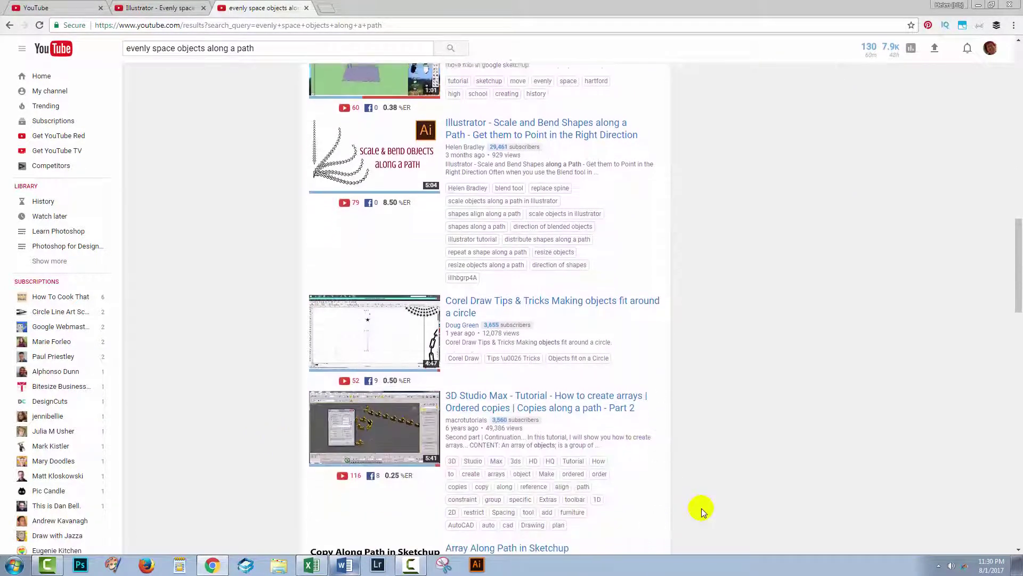
{"action": "scroll", "coordinate": [693, 504], "scroll_direction": "down", "scroll_amount": 2}
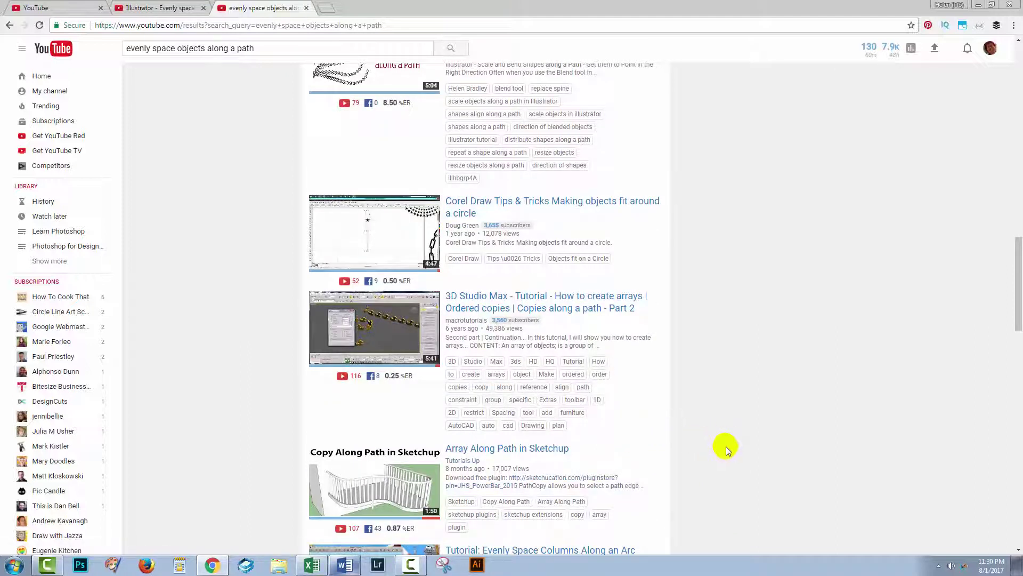
{"action": "scroll", "coordinate": [725, 450], "scroll_direction": "down", "scroll_amount": 6}
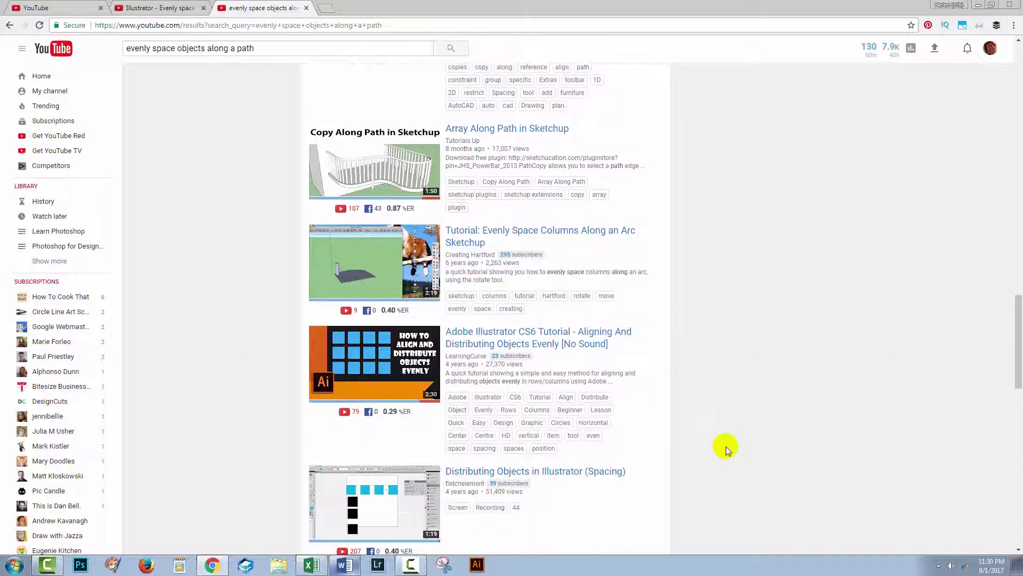
{"action": "scroll", "coordinate": [725, 449], "scroll_direction": "down", "scroll_amount": 2}
{"action": "scroll", "coordinate": [723, 450], "scroll_direction": "down", "scroll_amount": 5}
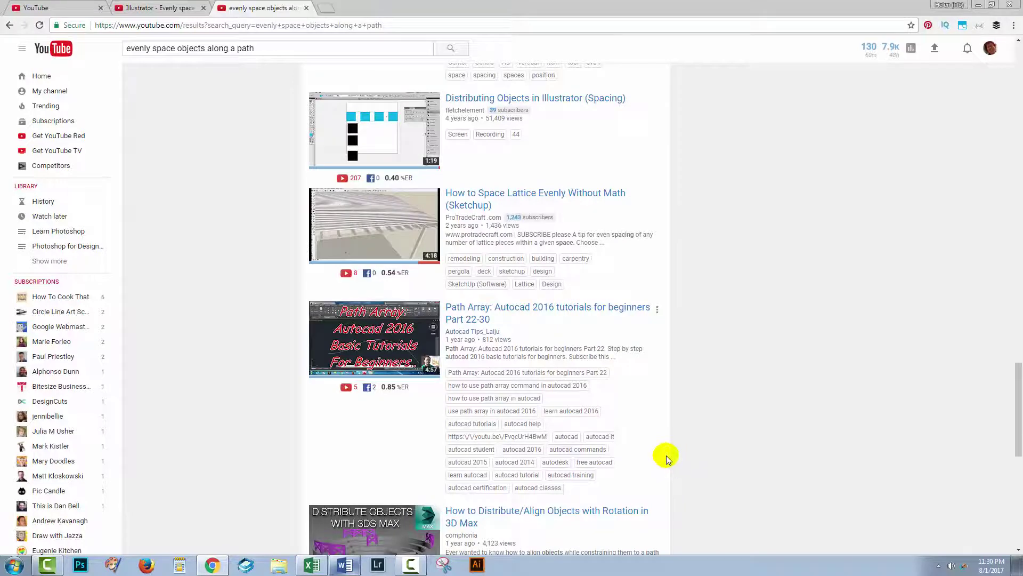
{"action": "scroll", "coordinate": [666, 455], "scroll_direction": "down", "scroll_amount": 4}
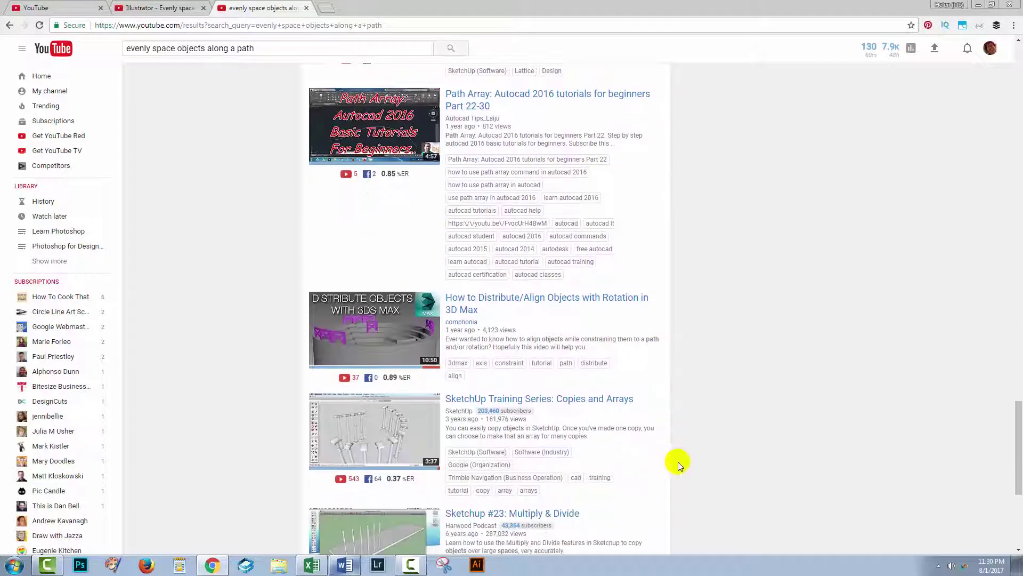
{"action": "scroll", "coordinate": [678, 462], "scroll_direction": "down", "scroll_amount": 4}
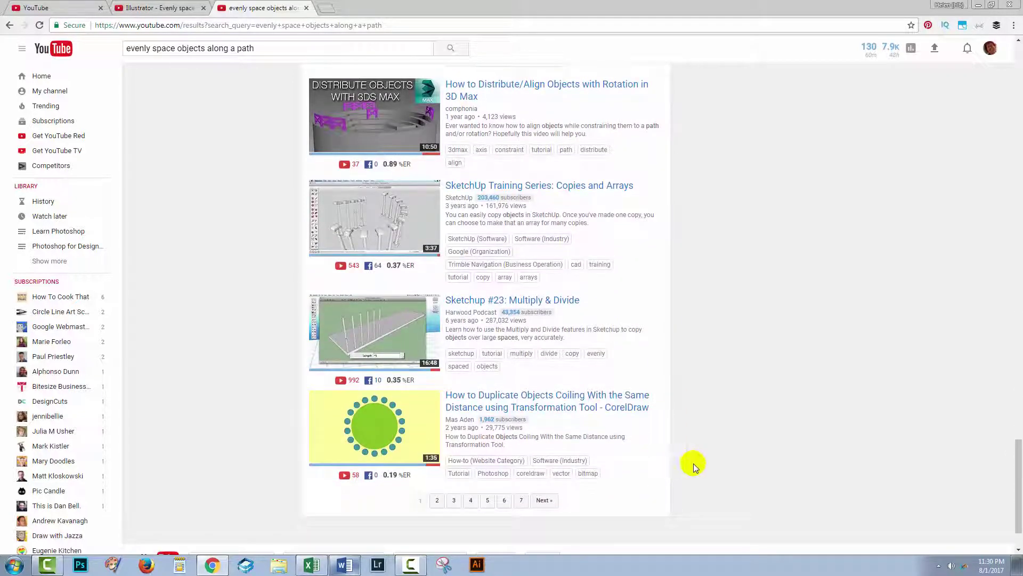
{"action": "left_click_drag", "start_coordinate": [1015, 468], "coordinate": [986, 63]}
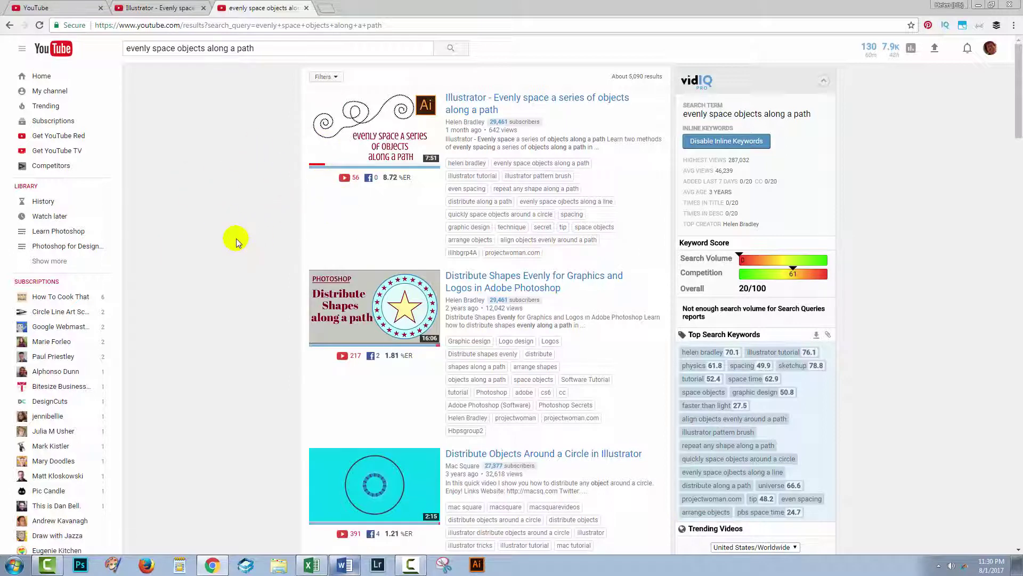
{"action": "scroll", "coordinate": [236, 241], "scroll_direction": "down", "scroll_amount": 2}
{"action": "scroll", "coordinate": [236, 241], "scroll_direction": "down", "scroll_amount": 3}
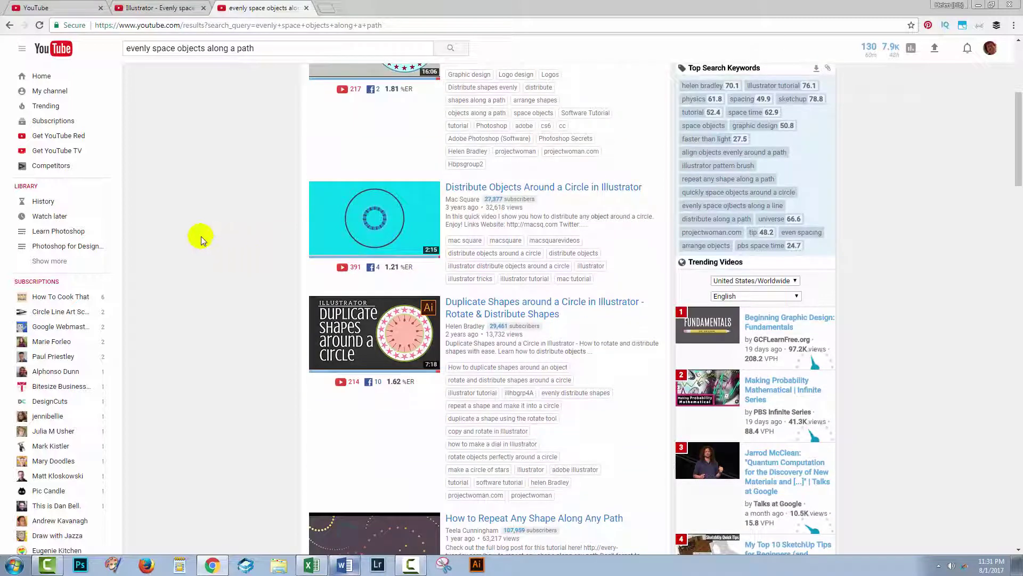
{"action": "scroll", "coordinate": [889, 171], "scroll_direction": "up", "scroll_amount": 5}
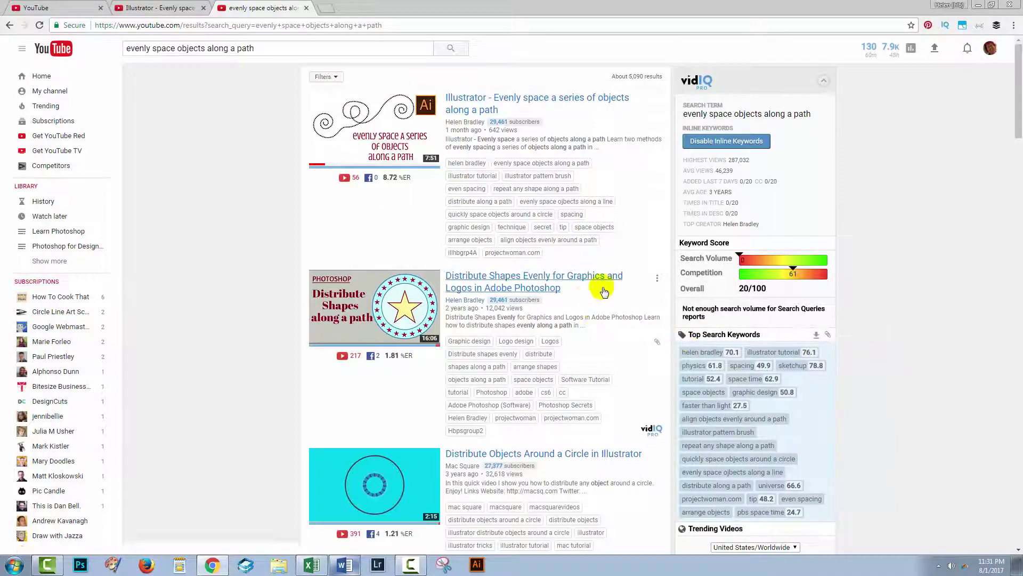
{"action": "scroll", "coordinate": [948, 373], "scroll_direction": "down", "scroll_amount": 7}
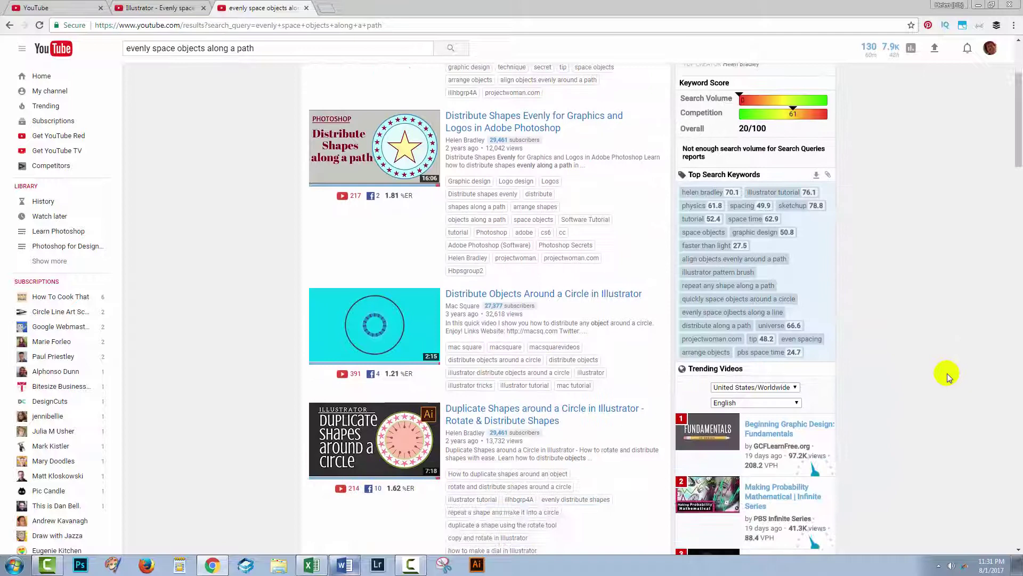
{"action": "scroll", "coordinate": [947, 375], "scroll_direction": "down", "scroll_amount": 5}
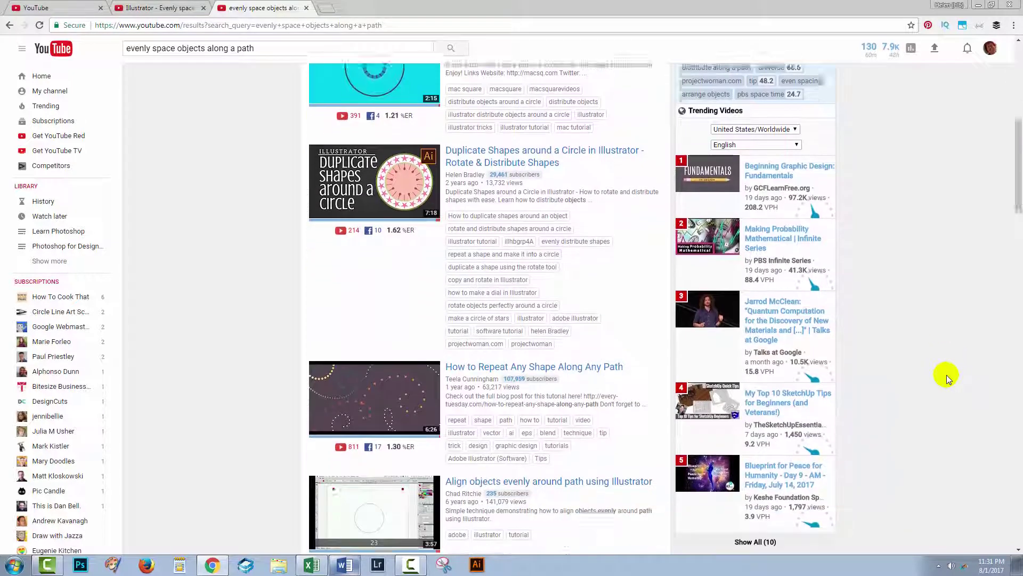
{"action": "scroll", "coordinate": [946, 375], "scroll_direction": "down", "scroll_amount": 3}
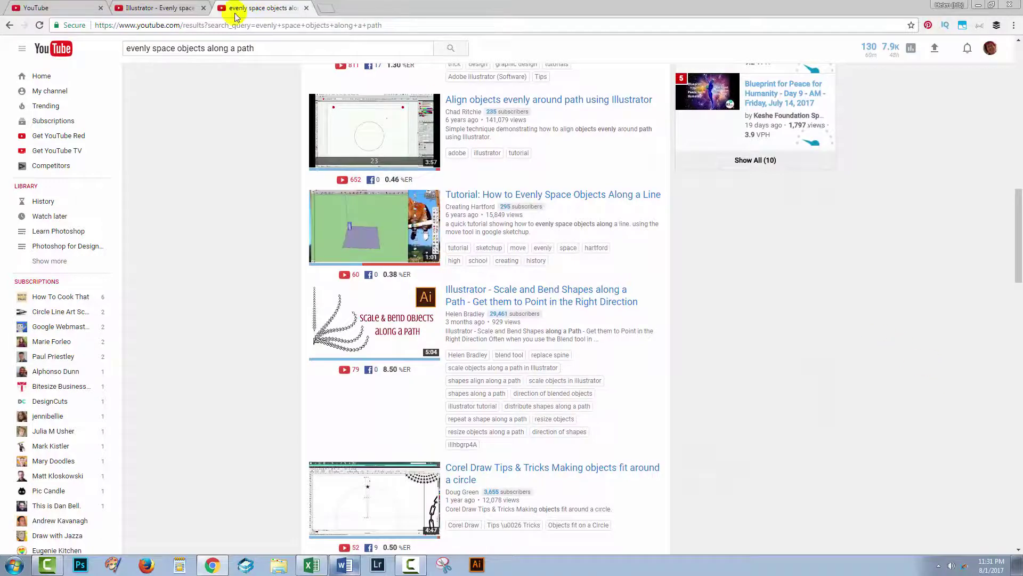
- Switch back to the evenly-space-objects video's edit page and scroll up to its top
{"action": "left_click", "coordinate": [73, 10]}
{"action": "scroll", "coordinate": [839, 330], "scroll_direction": "down", "scroll_amount": 7}
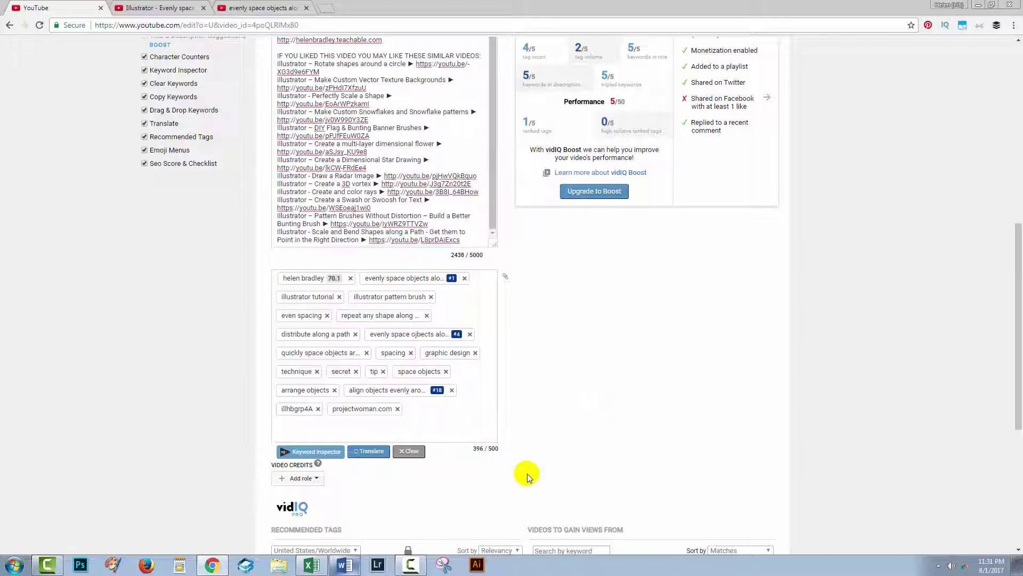
{"action": "scroll", "coordinate": [549, 456], "scroll_direction": "up", "scroll_amount": 4}
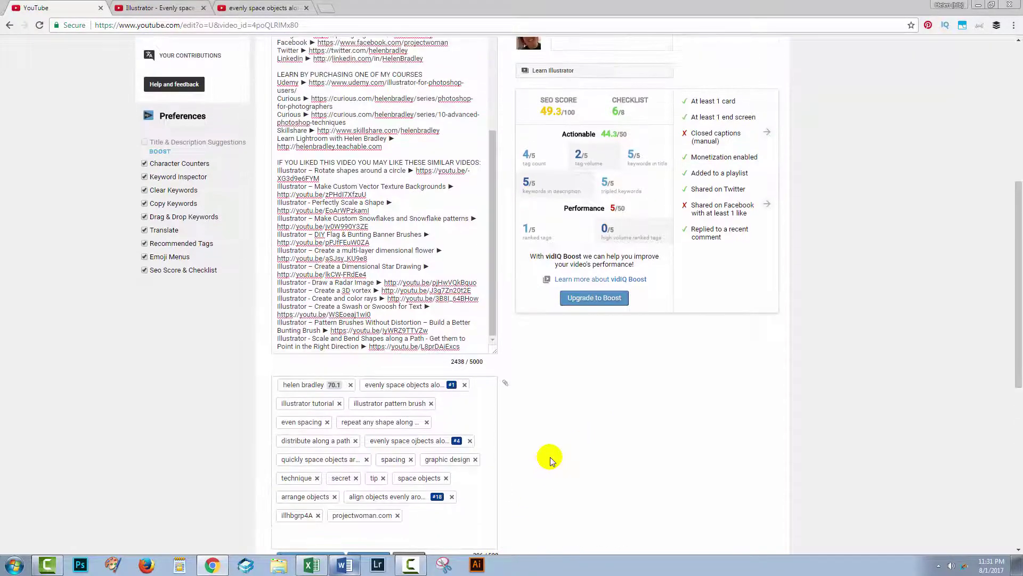
{"action": "scroll", "coordinate": [550, 456], "scroll_direction": "up", "scroll_amount": 5}
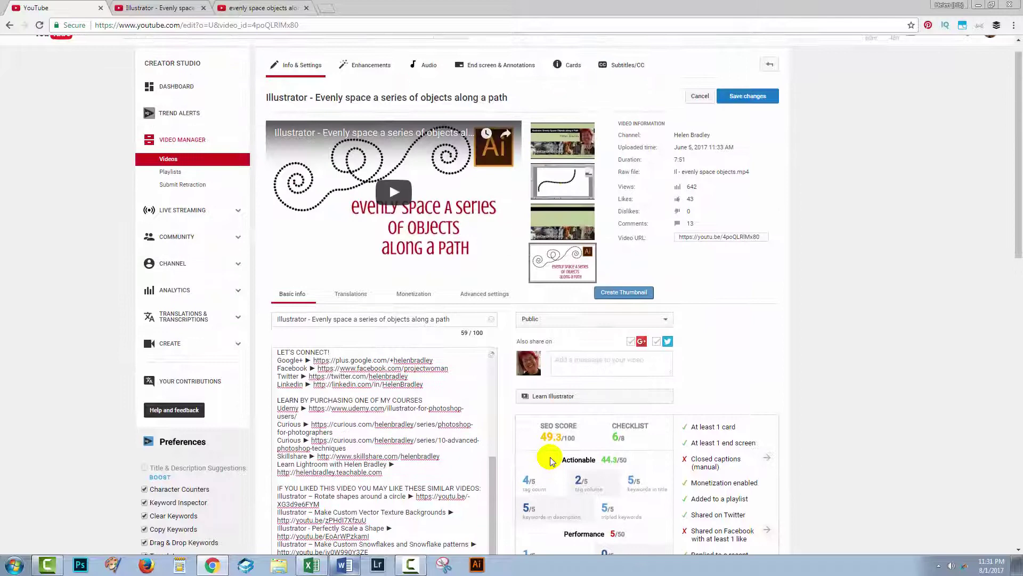